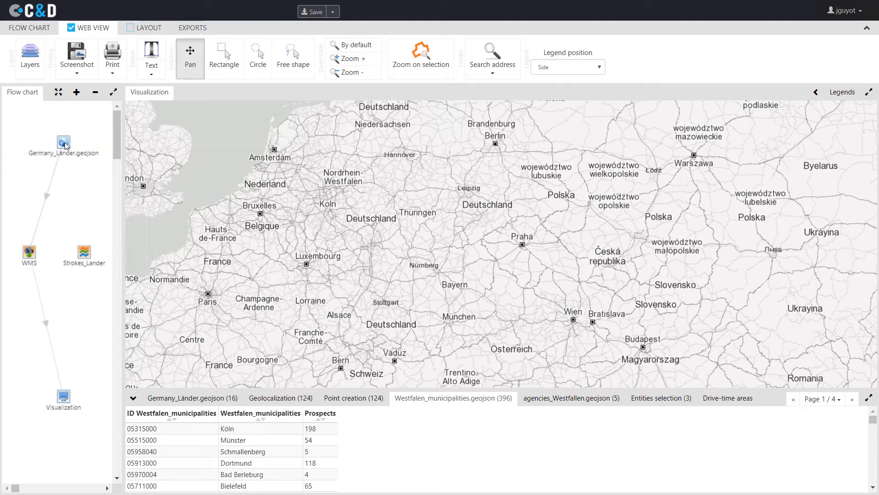
Connect the Germany_Länder.geojson module to Strokes_Länder, and Strokes_Länder to the Visualization module.
left_click_drag(65, 143, 84, 254)
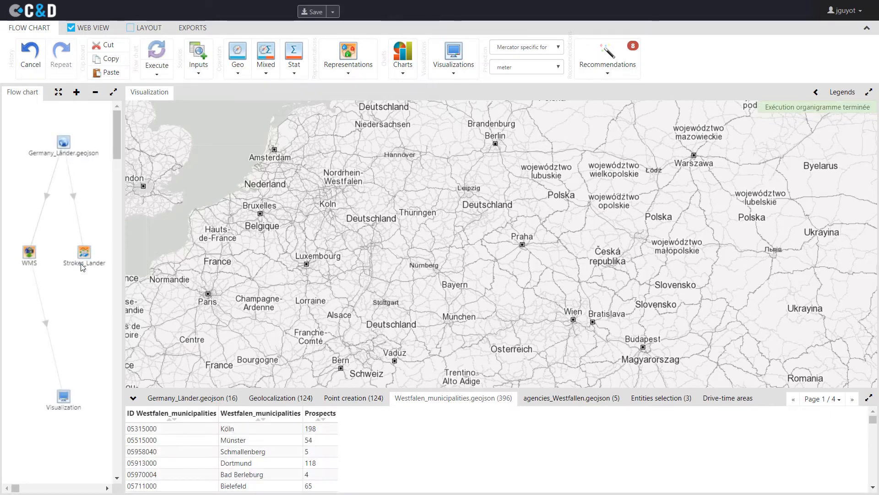
left_click_drag(82, 267, 64, 397)
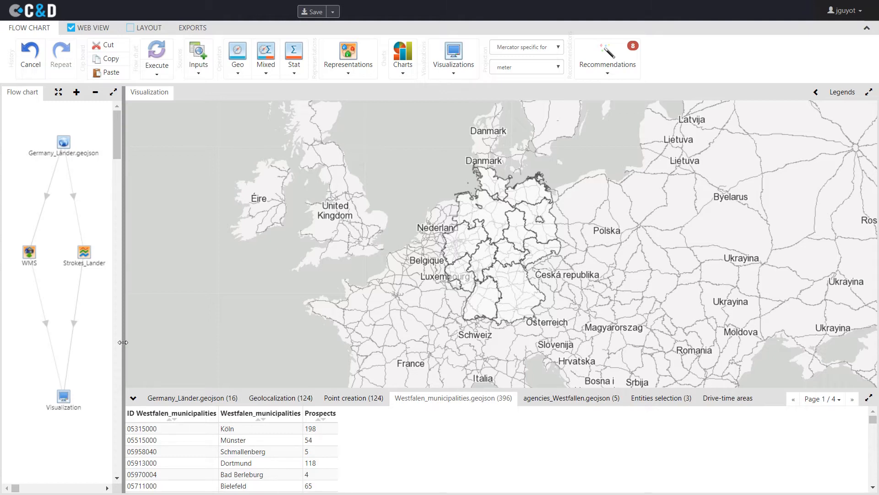
Widen the flow chart area and add a Data input module above the Geolocalization module.
left_click_drag(123, 342, 128, 343)
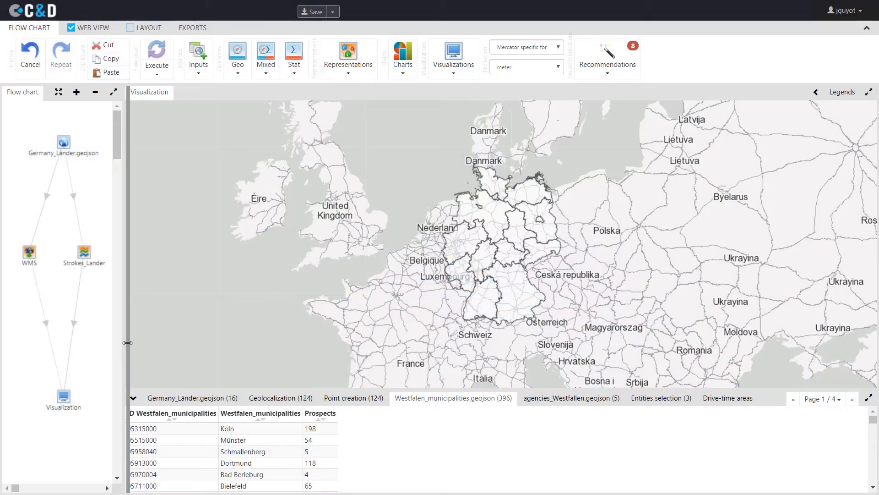
left_click_drag(128, 343, 208, 342)
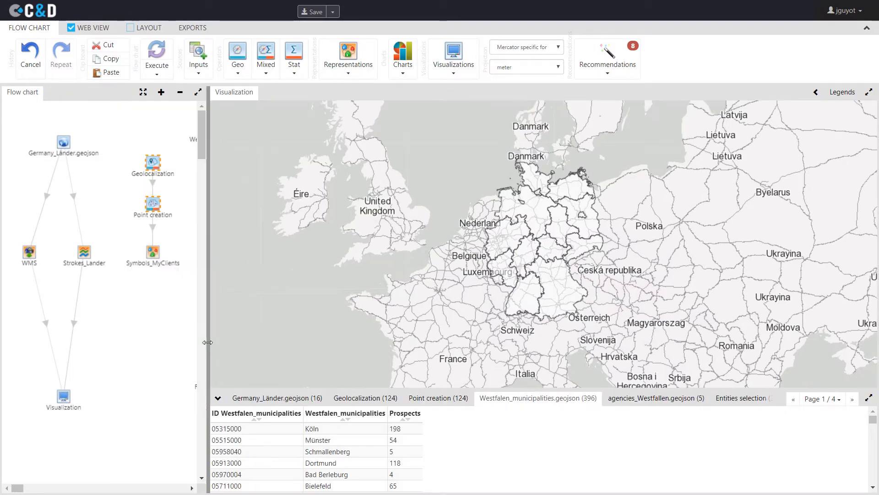
left_click(209, 75)
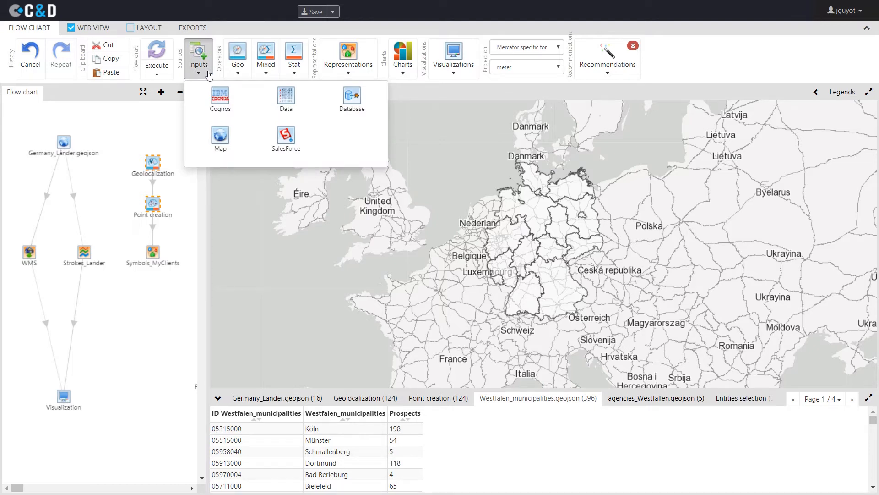
left_click_drag(289, 97, 147, 119)
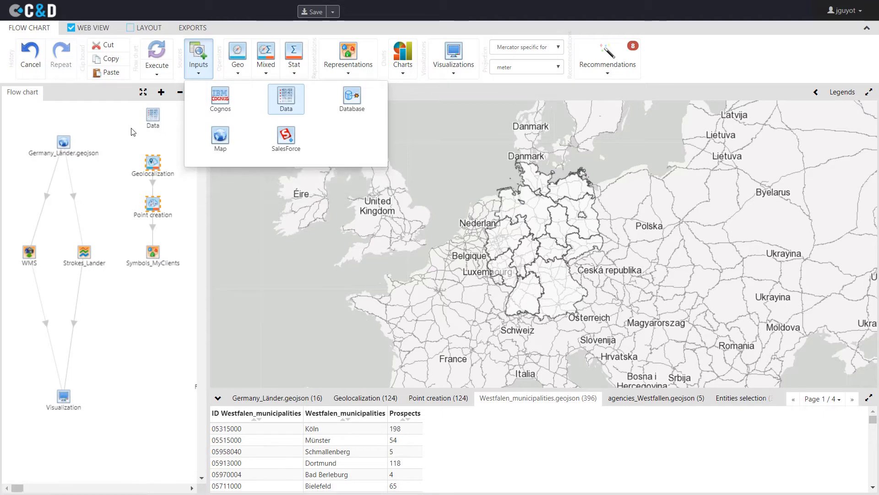
Check the client workbook in Excel, then load Addresses_Westfalen.xlsx into the new Data module, replacing the existing document of the same name.
key("alt+Tab")
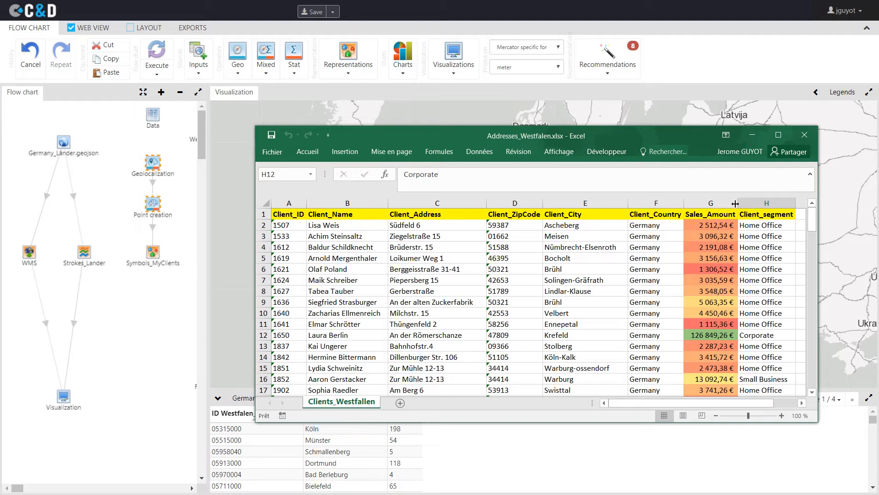
left_click(752, 135)
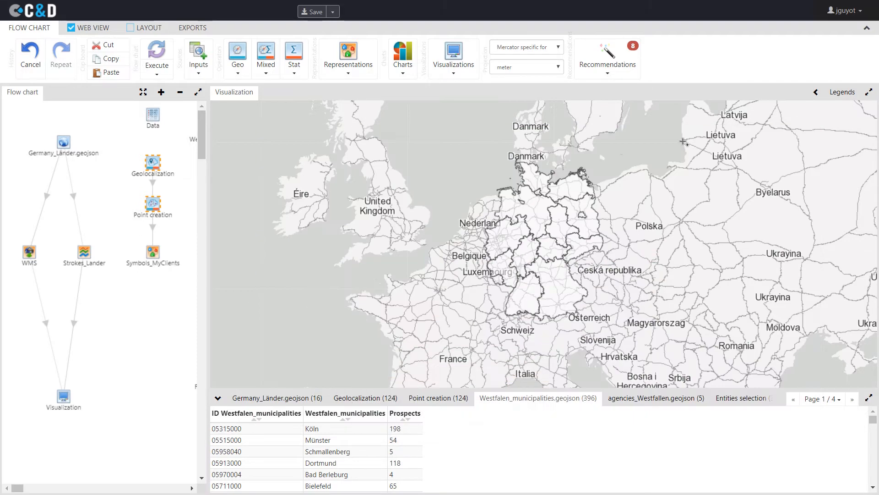
right_click(155, 121)
left_click(149, 134)
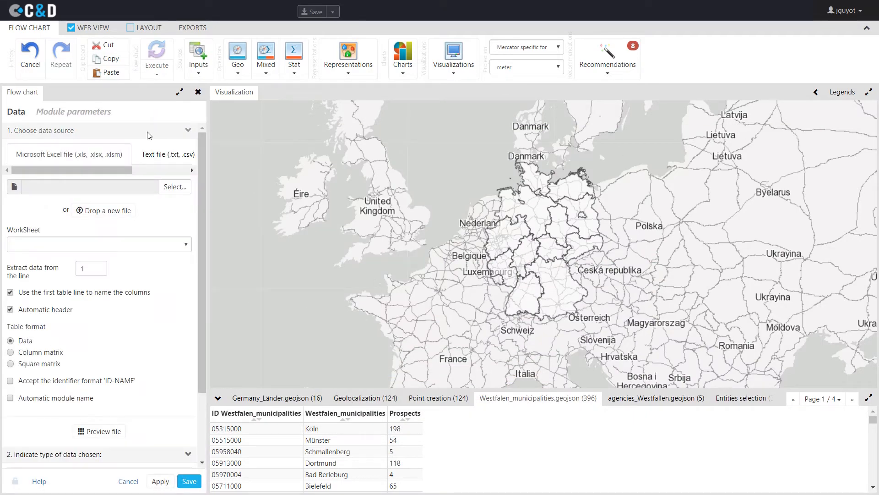
left_click_drag(2, 279, 116, 217)
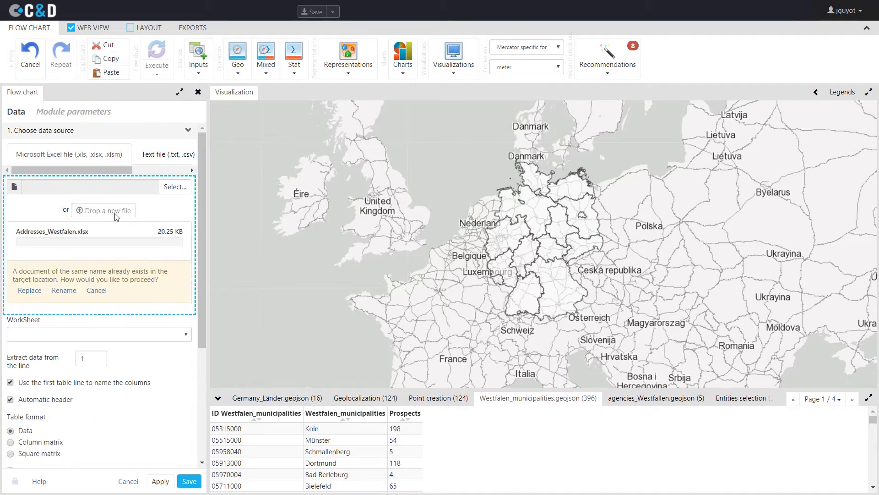
left_click(32, 290)
Define Client_ID as the unique identifier and Client_ZipCode as qualitative data, and save the Data module.
scroll(144, 289, "down", 6)
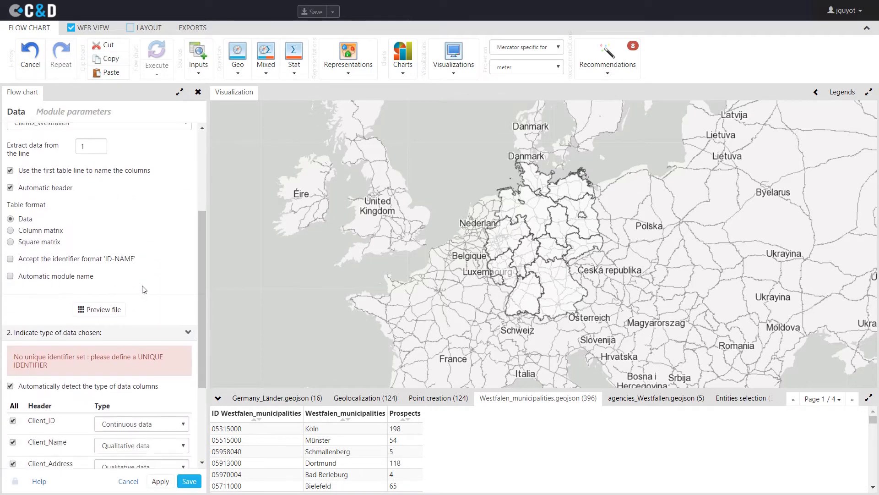
left_click(140, 288)
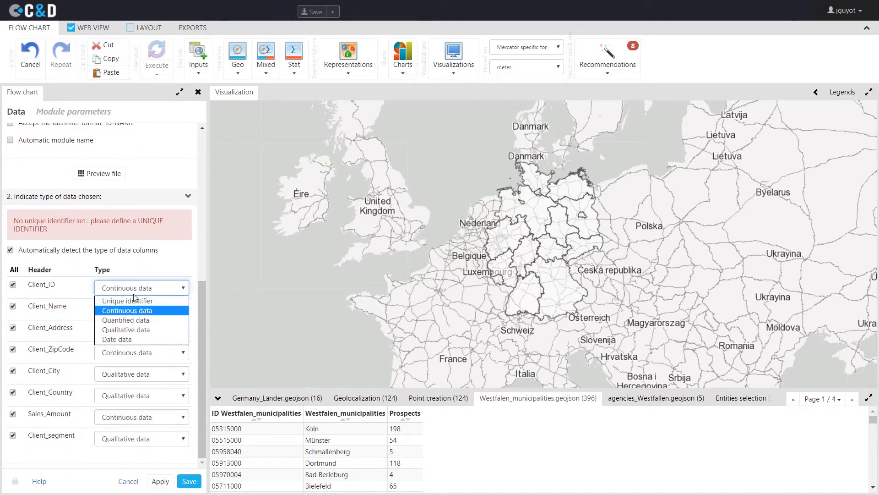
left_click(135, 300)
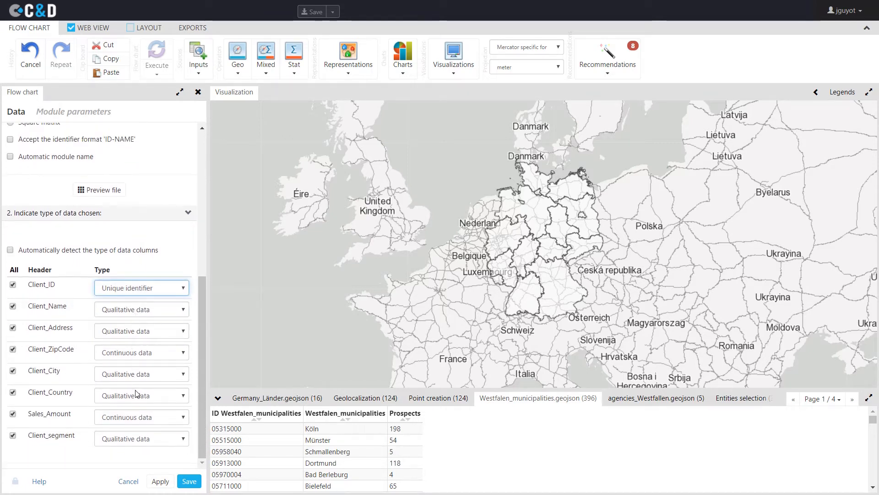
left_click(140, 356)
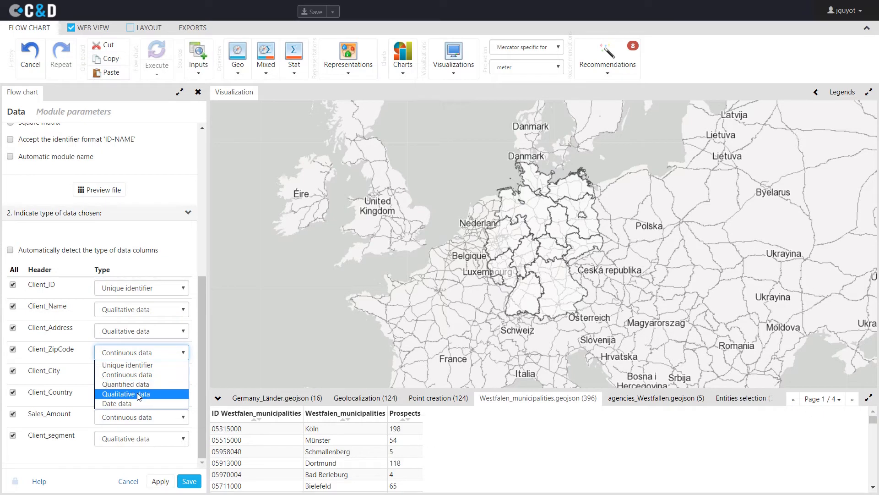
left_click(138, 393)
left_click(188, 481)
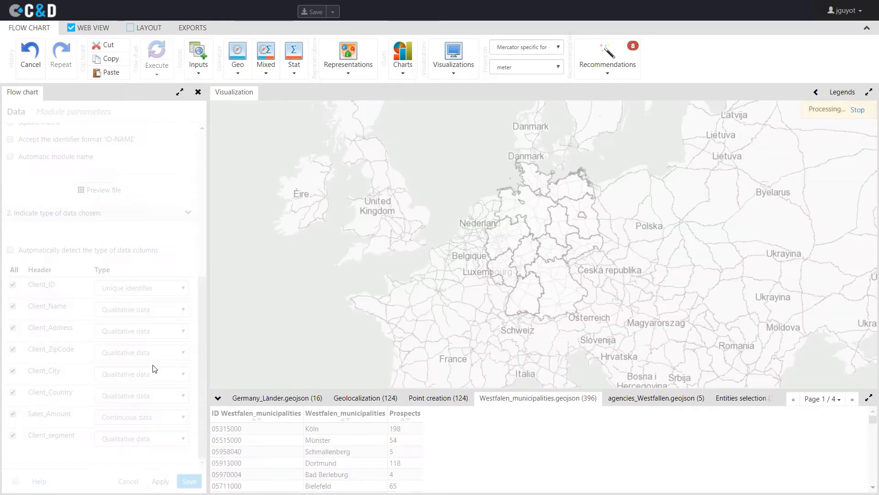
Connect Addresses_Westfalen.xlsx to Geolocalization, and Symbols_MyClients to Visualization, to map the clients.
left_click_drag(179, 117, 146, 118)
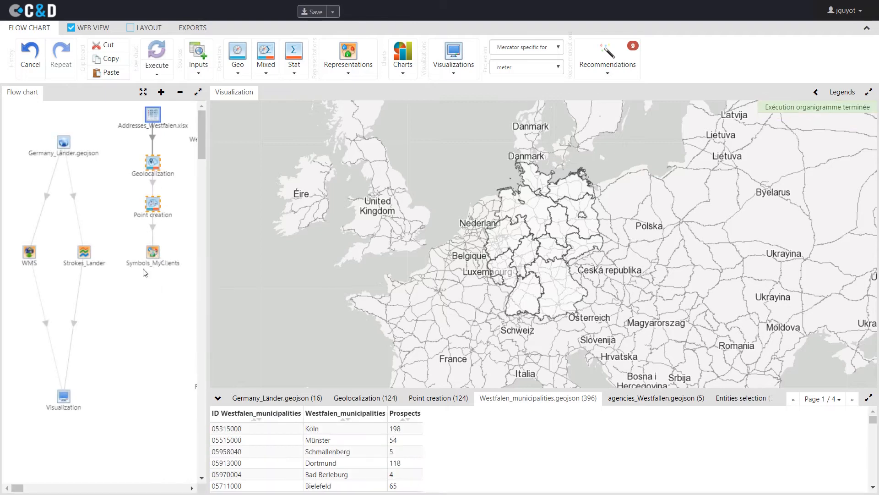
left_click_drag(153, 251, 63, 396)
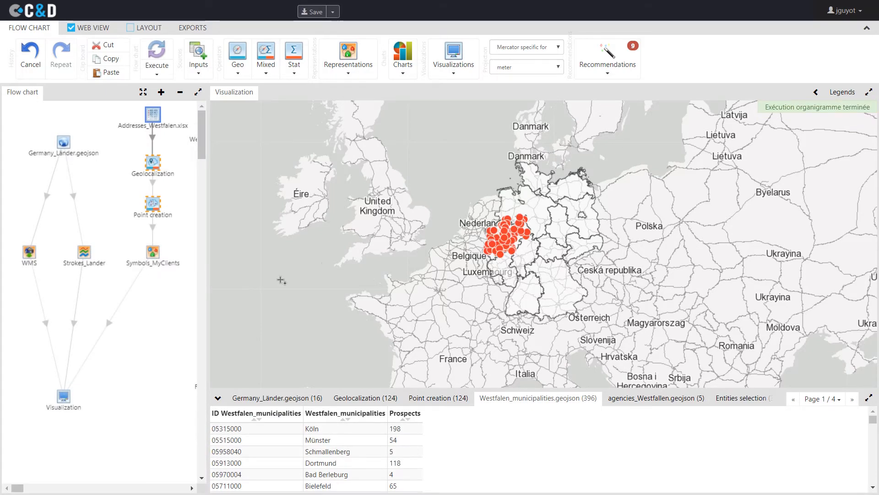
scroll(504, 236, "up", 3)
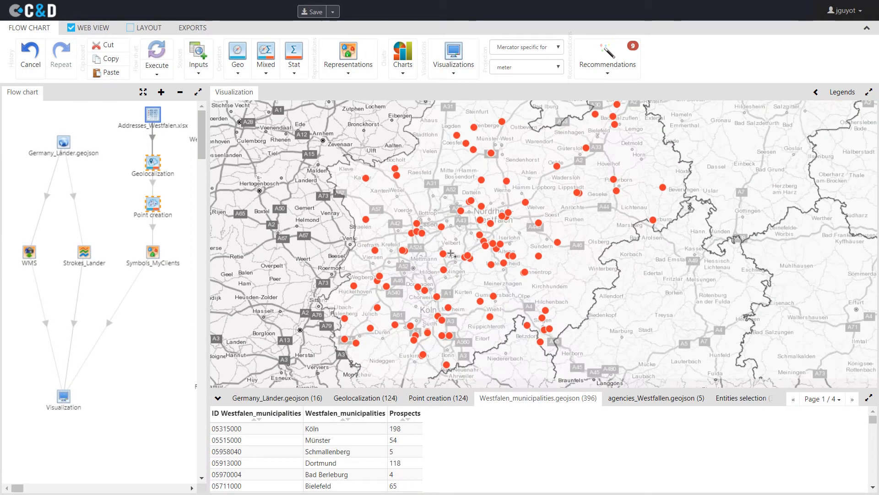
Size the Symbols_MyClients symbols by Sales_Amount with a maximum size of 100000 meters, and apply it to the map.
mouse_move(153, 255)
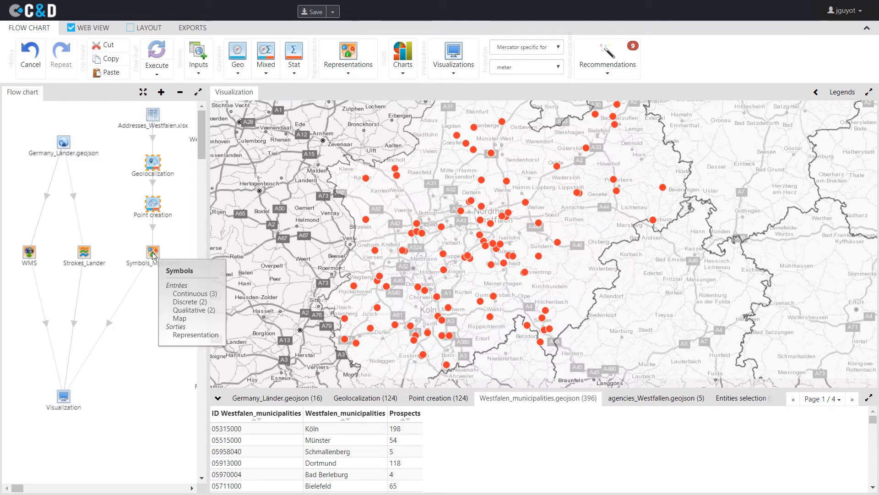
double_click(153, 253)
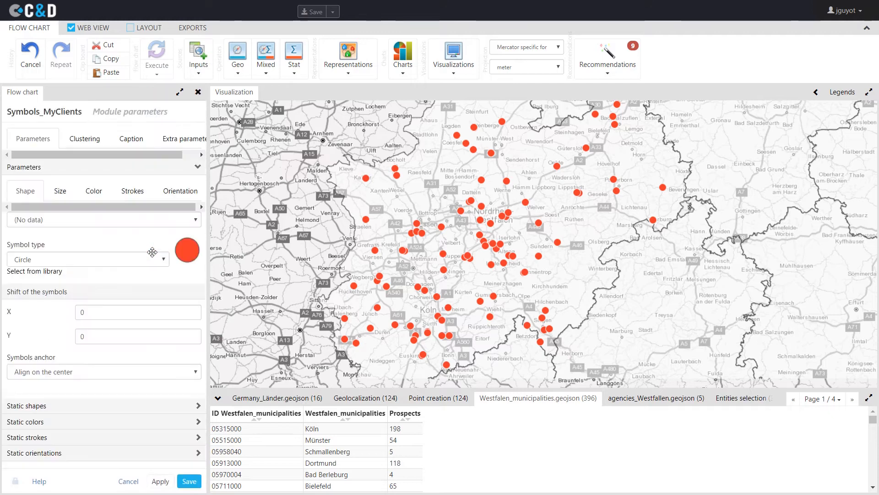
left_click(60, 191)
left_click(77, 220)
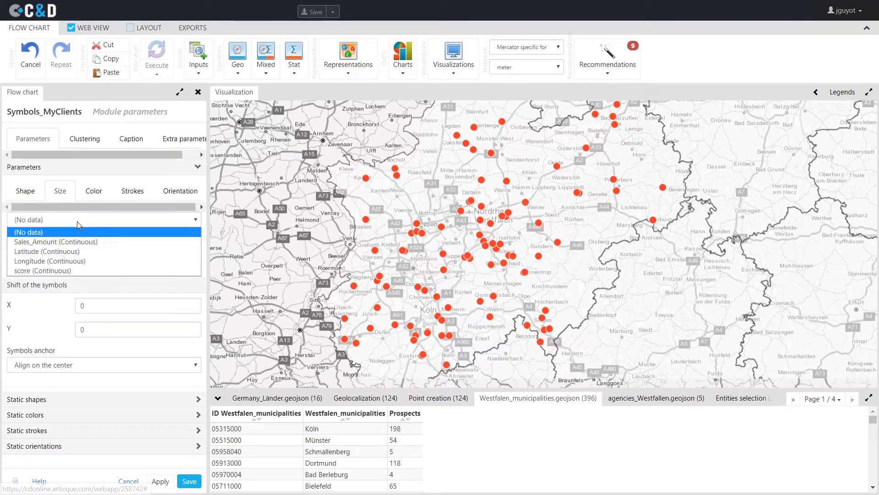
left_click(79, 242)
left_click(30, 287)
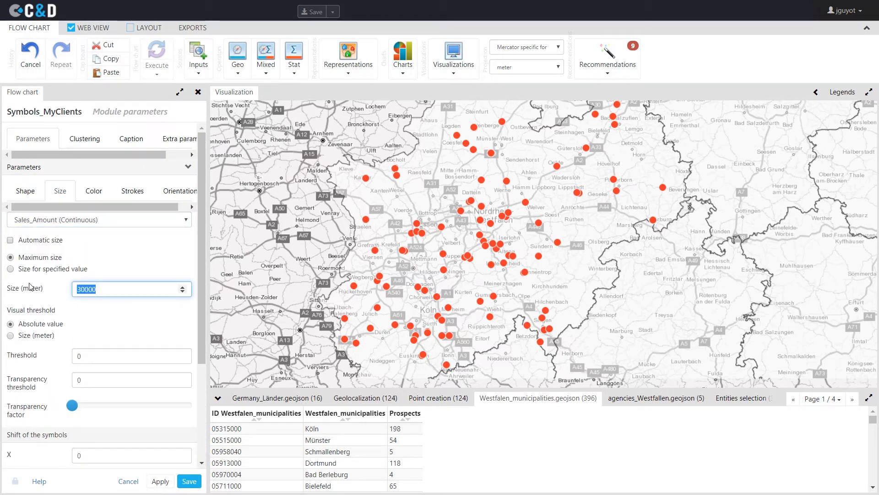
type("100")
left_click(160, 481)
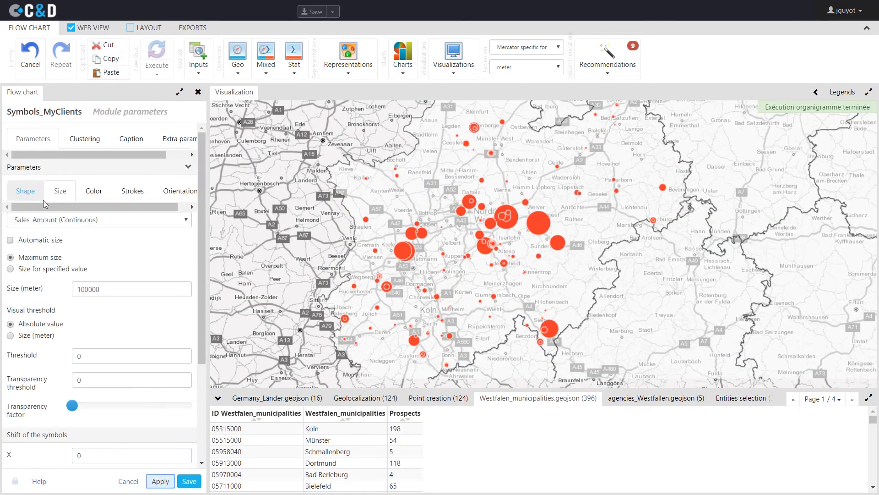
Base the client symbols' shape on Client_segment, using its corporate, small business and home office icons, and apply it to the map.
left_click(26, 194)
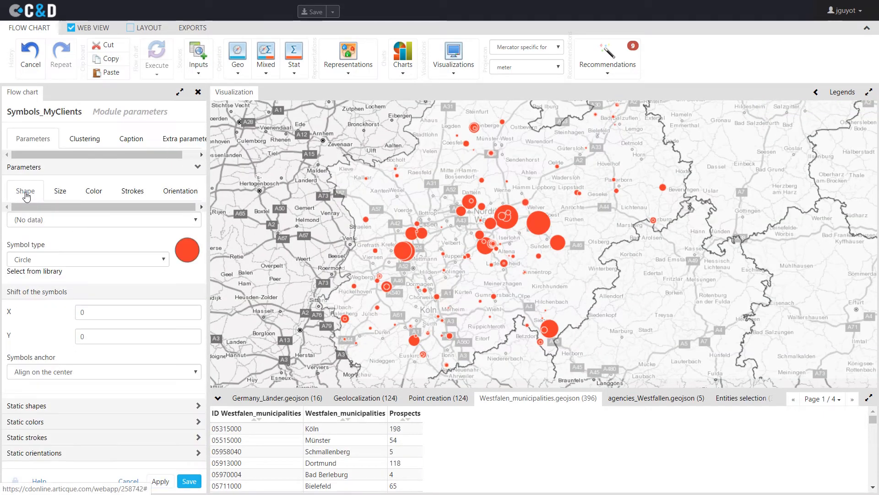
left_click(75, 221)
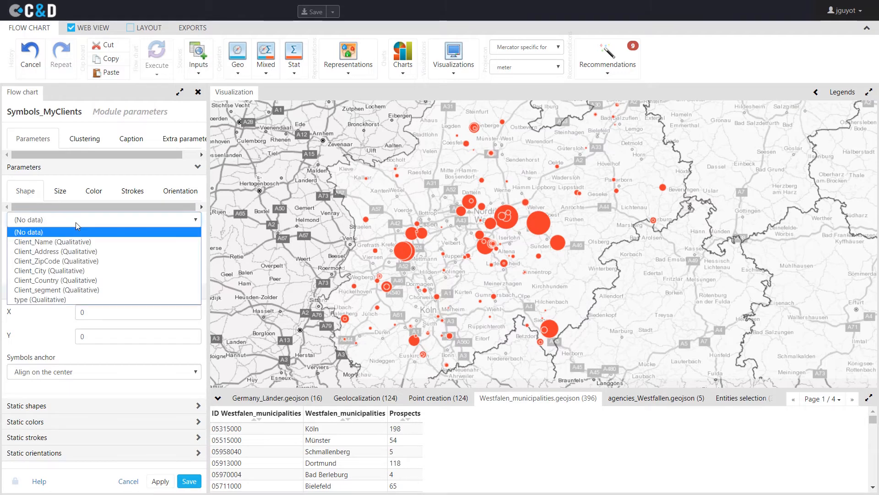
left_click(81, 290)
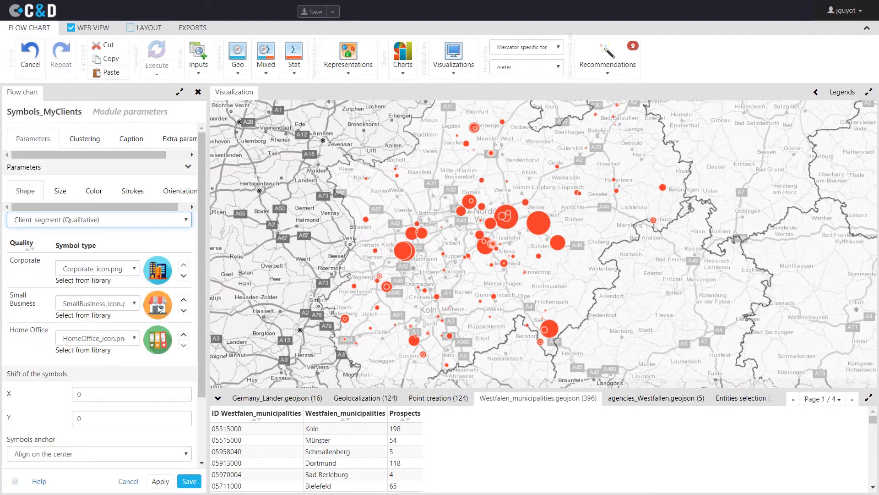
left_click(160, 481)
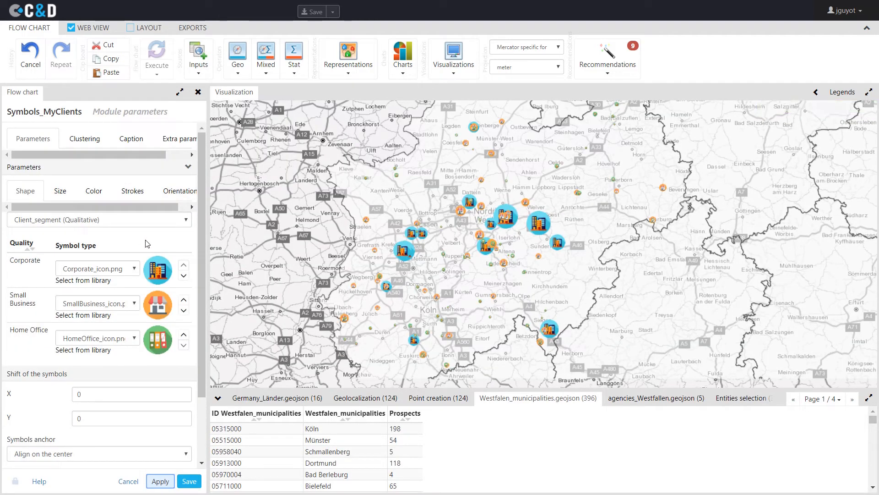
Enable automatic clustering for the client symbols and apply it to the map.
left_click(85, 139)
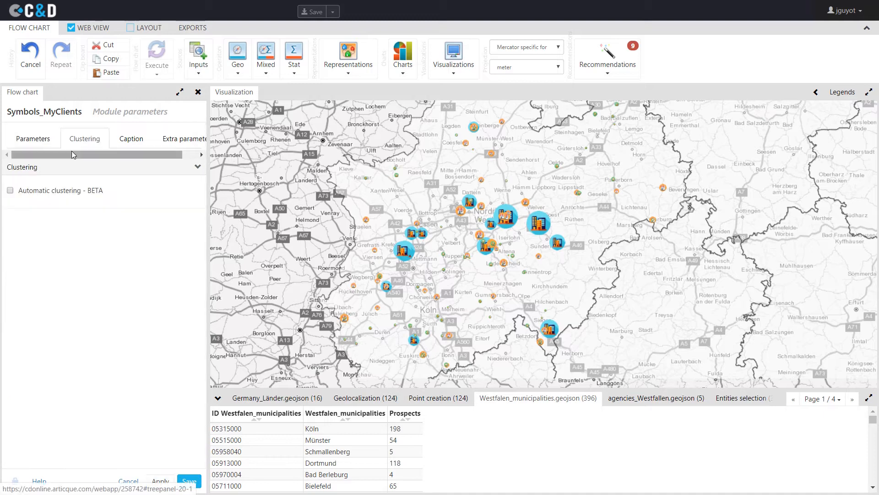
left_click(51, 193)
left_click(161, 481)
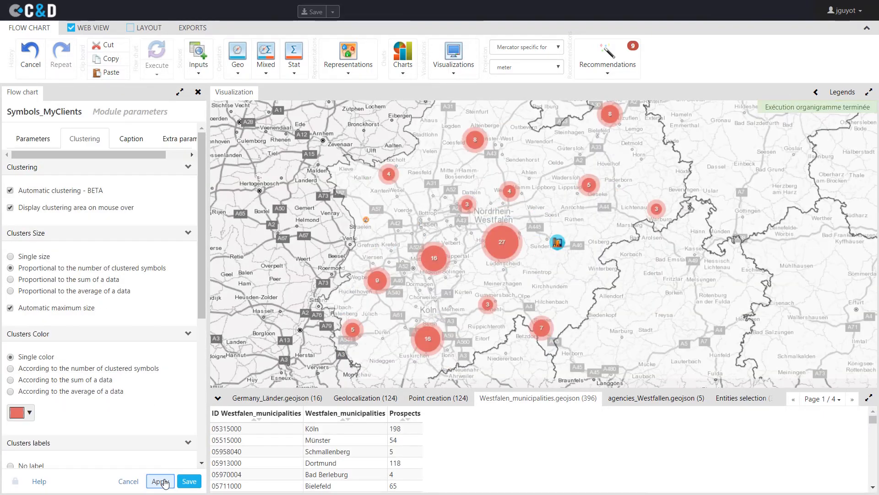
Examine the client clusters around Hagen, expanding them down to the individual symbols of a three-client cluster.
left_click(503, 244)
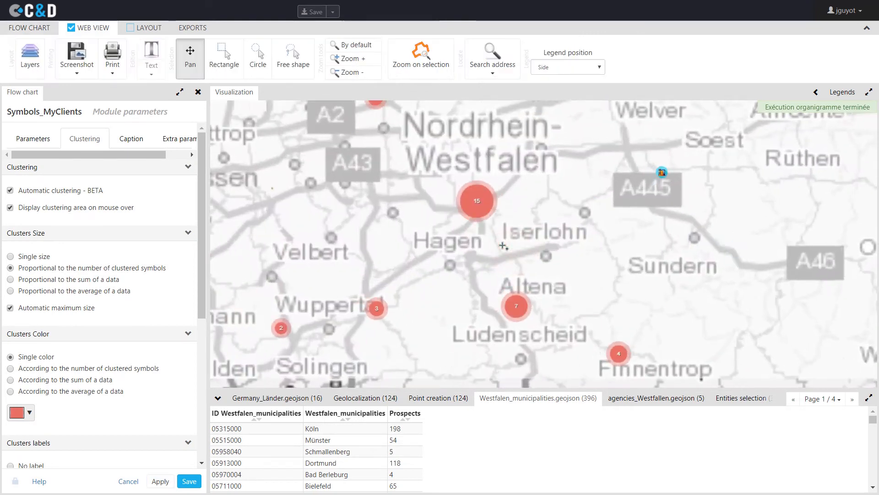
left_click(463, 248)
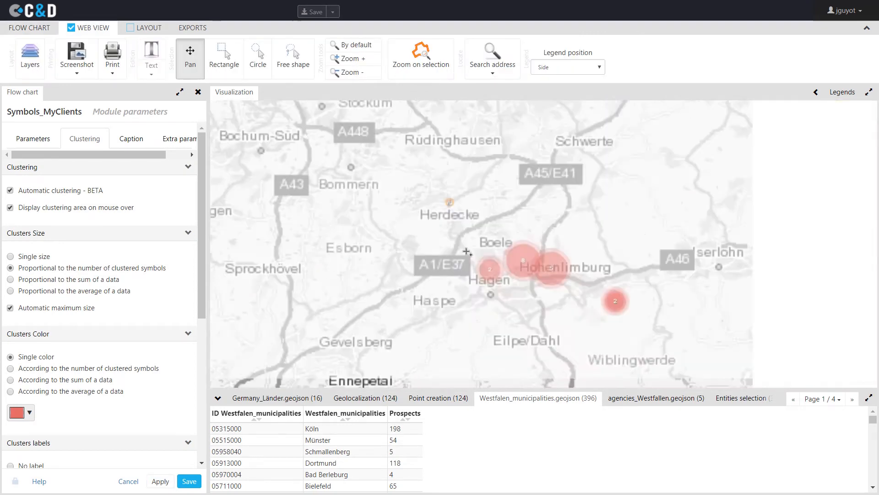
left_click(643, 289)
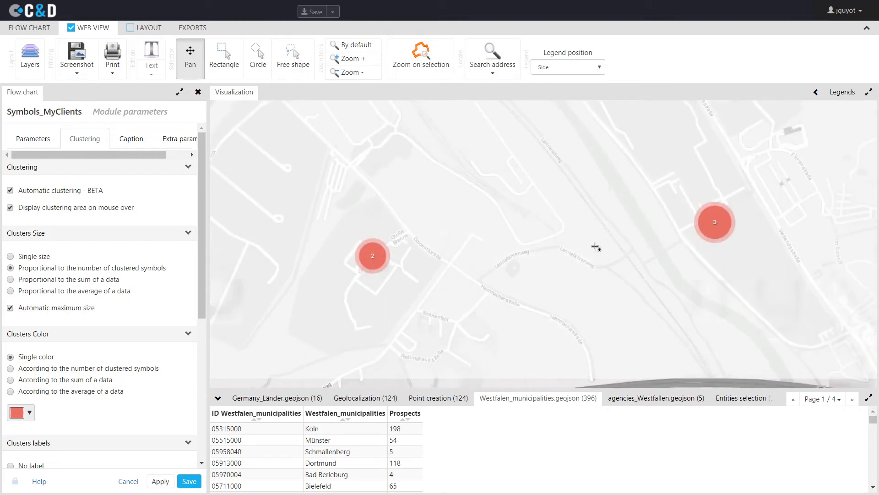
left_click(713, 222)
left_click(545, 245)
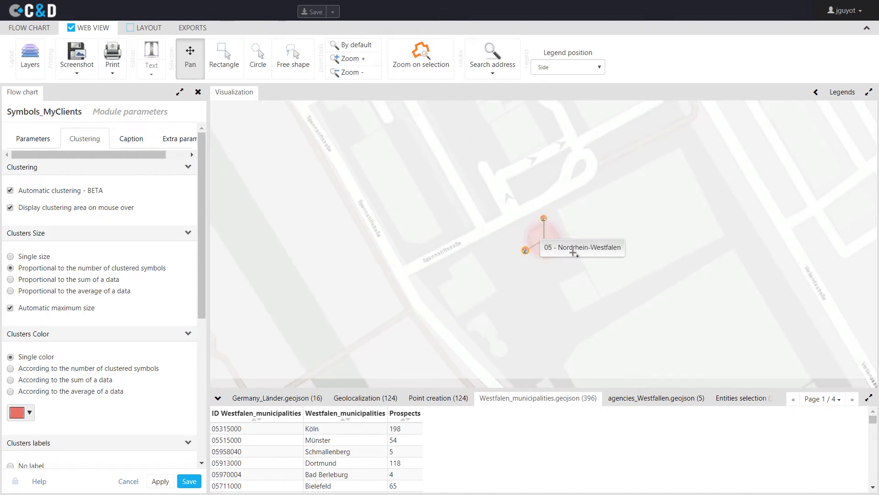
Turn off automatic clustering for the client symbols and save the Symbols_MyClients settings.
left_click(83, 193)
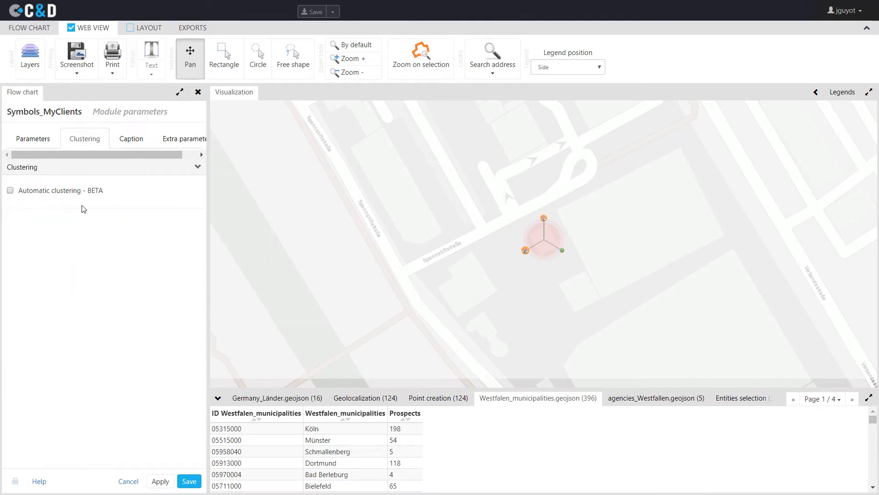
left_click(190, 481)
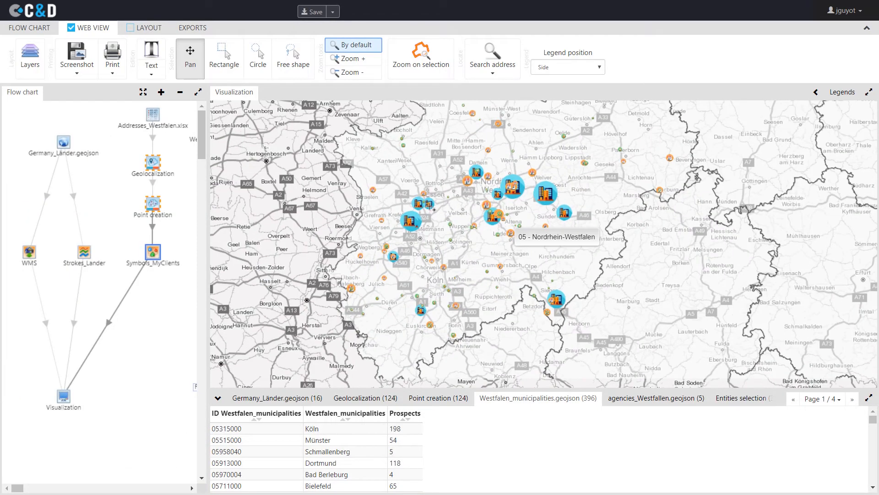
Link the Prospects module to Discretization and connect Filling - Number of prospects to Visualization.
left_click_drag(542, 159, 526, 200)
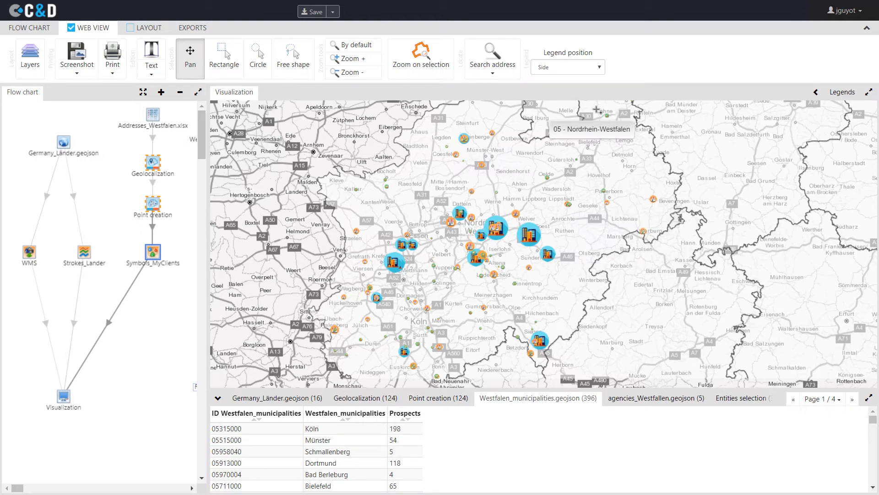
left_click(181, 247)
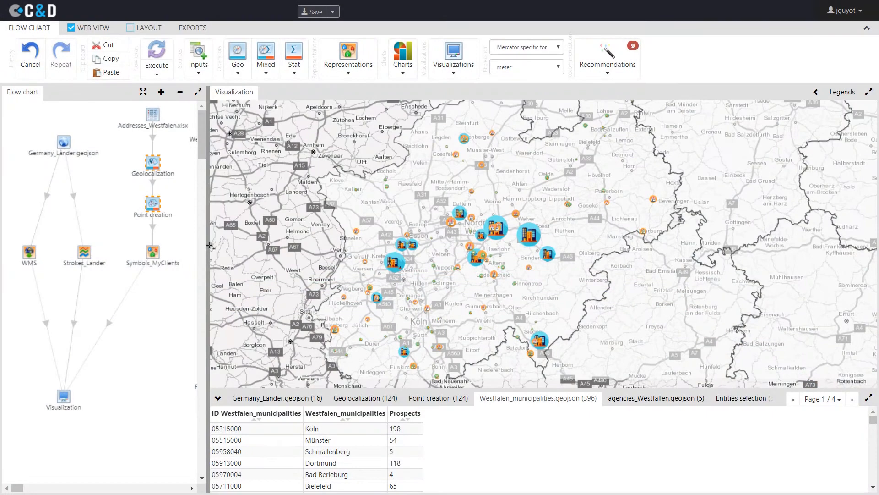
left_click_drag(205, 247, 287, 245)
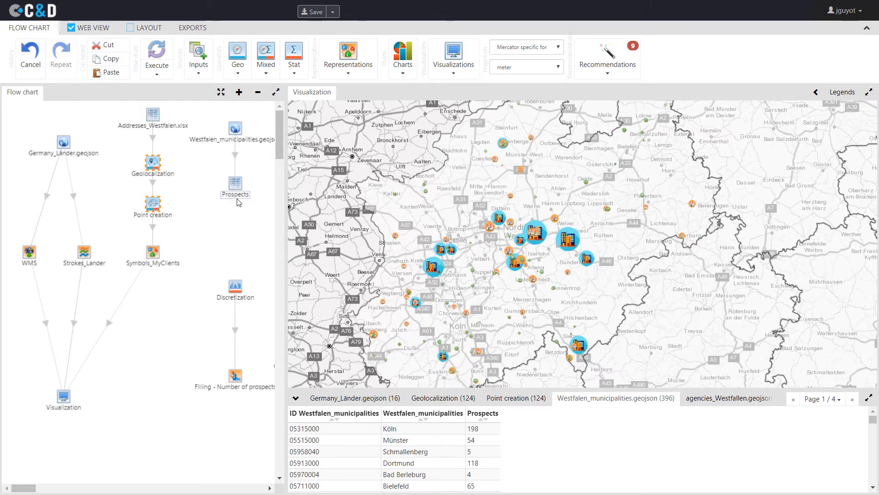
left_click_drag(236, 241, 235, 288)
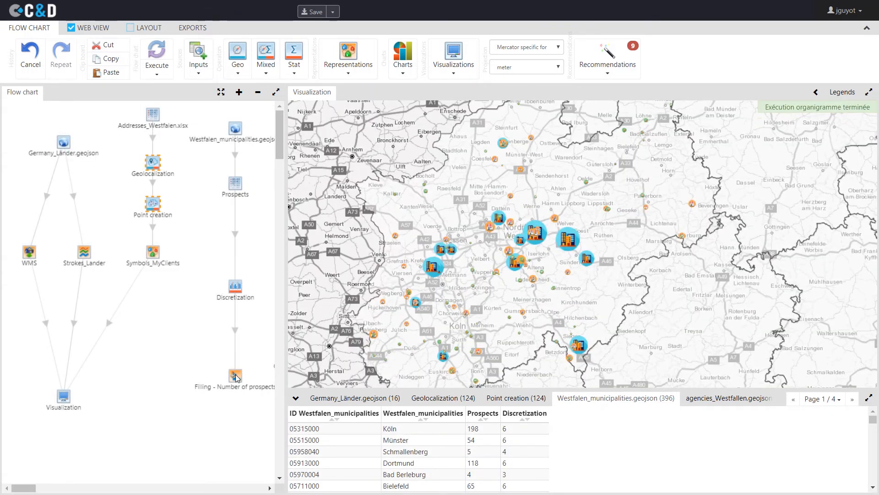
left_click_drag(235, 376, 80, 390)
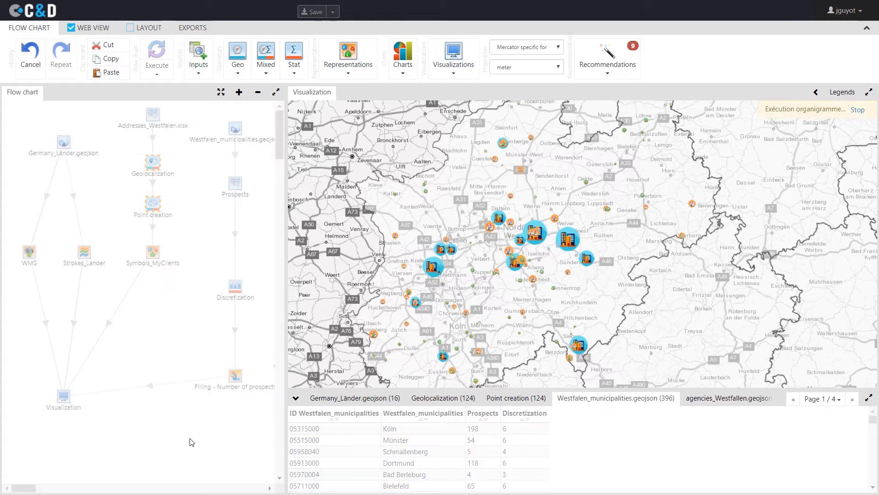
Set the Discretization module's quantification type to Standard for the Prospects column and apply it to the map.
left_click(236, 288)
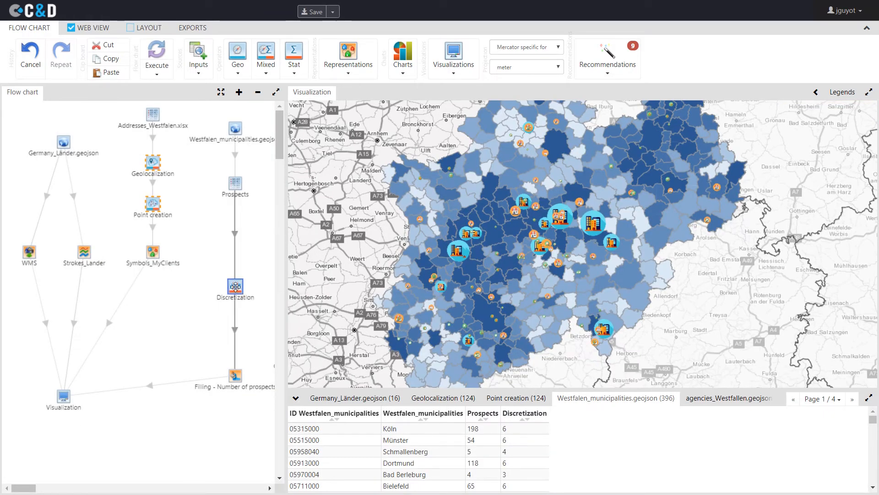
double_click(236, 287)
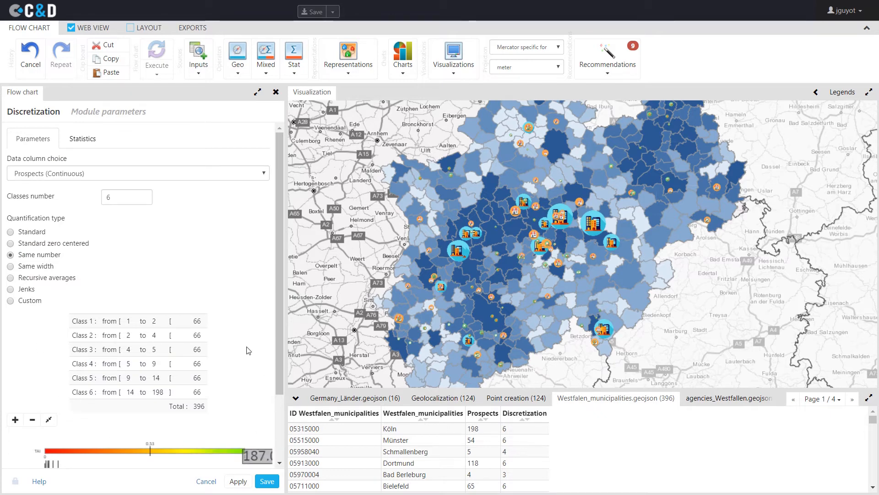
left_click(10, 232)
left_click(238, 481)
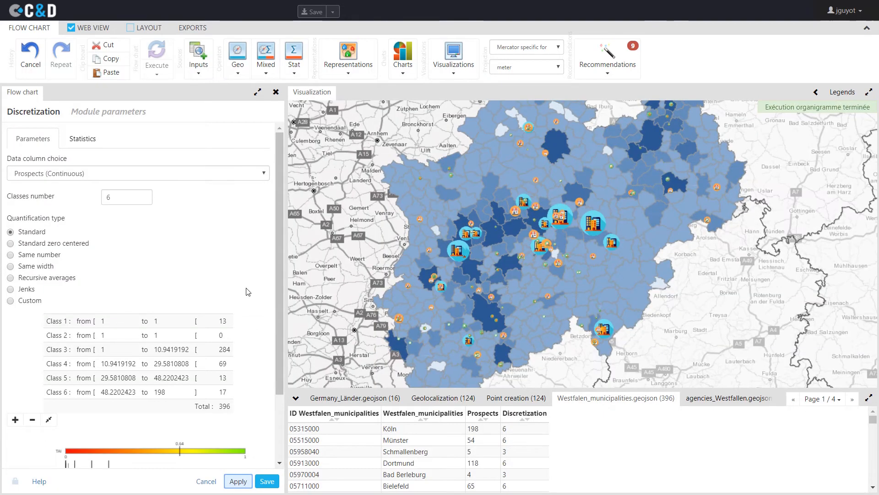
Set the Prospects discretization's quantification type to Jenks, apply it to the map and save the module parameters.
scroll(167, 453, "up", 5)
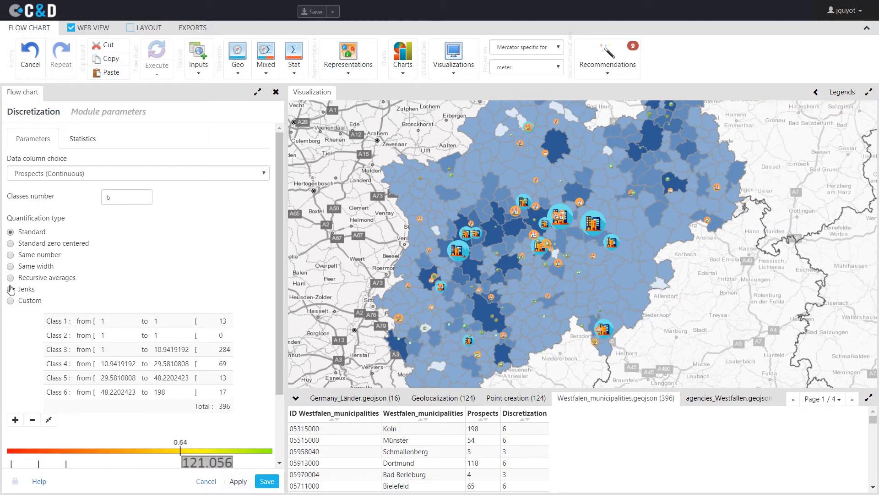
left_click(238, 480)
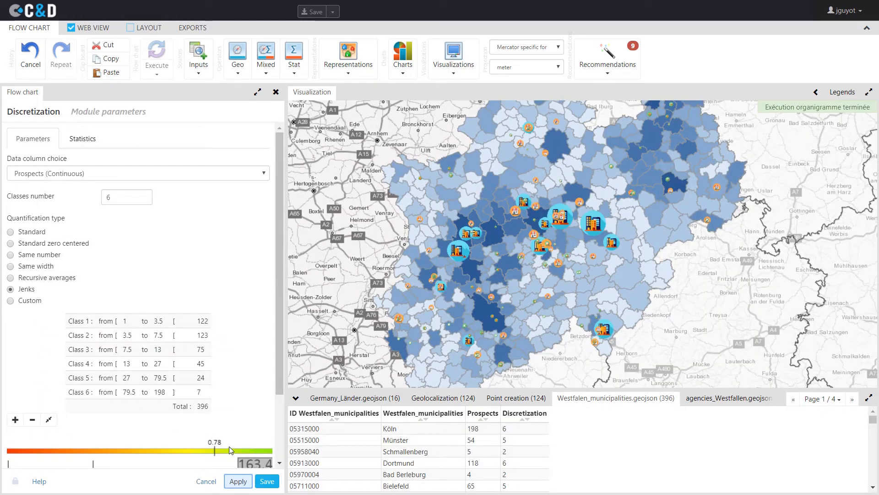
left_click(266, 481)
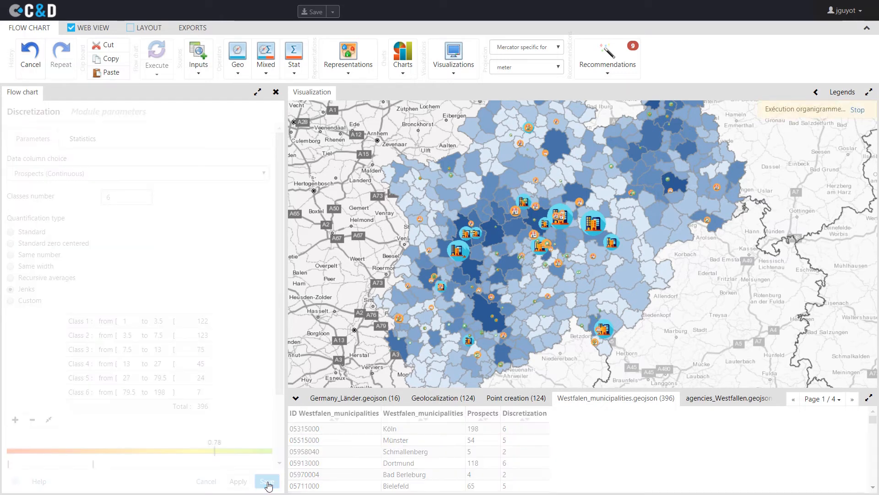
left_click(188, 372)
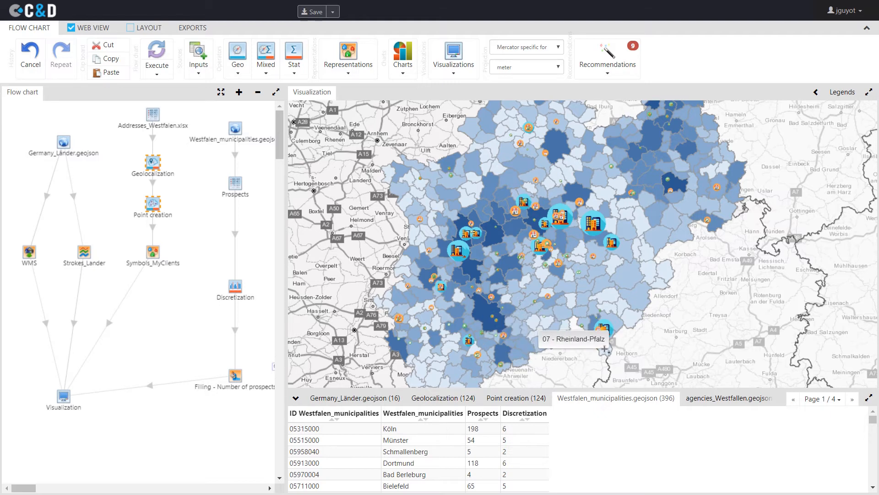
Move the Number of clients and Opposing semicircles modules between the Symbols_MyClients and Discretization branches of the flow chart.
left_click_drag(647, 327, 644, 349)
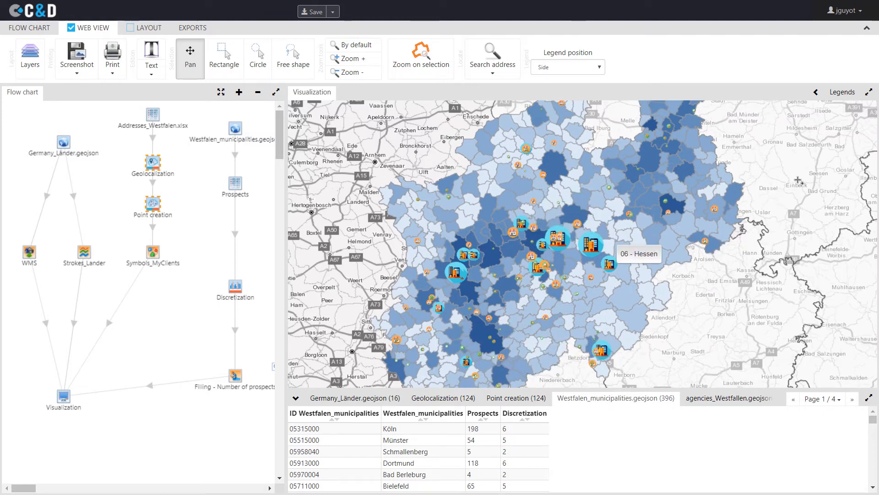
left_click(264, 270)
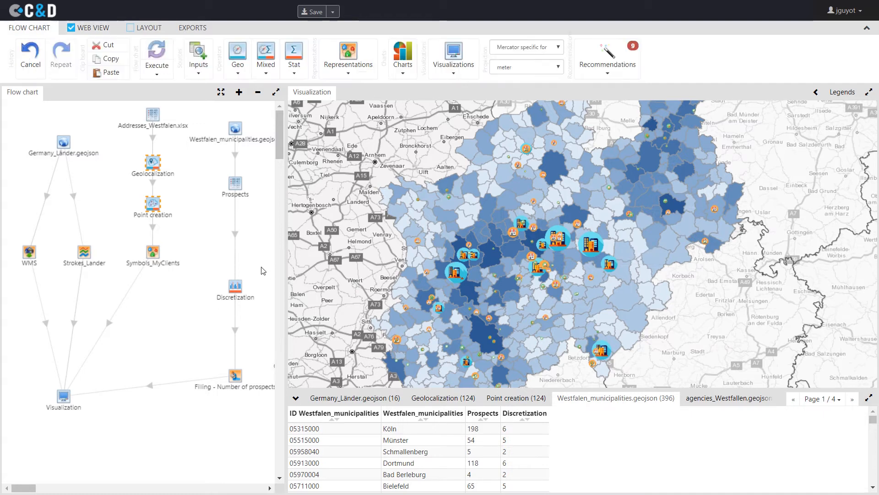
left_click_drag(286, 265, 362, 268)
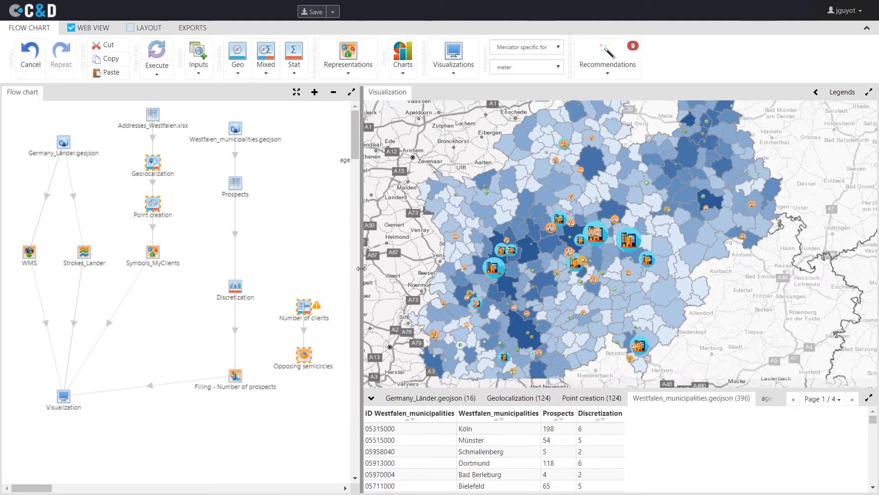
left_click_drag(223, 347, 181, 348)
Delete the link between Symbols_MyClients and Visualization to remove the client symbols from the map.
left_click(150, 336)
left_click(109, 324)
key("Delete")
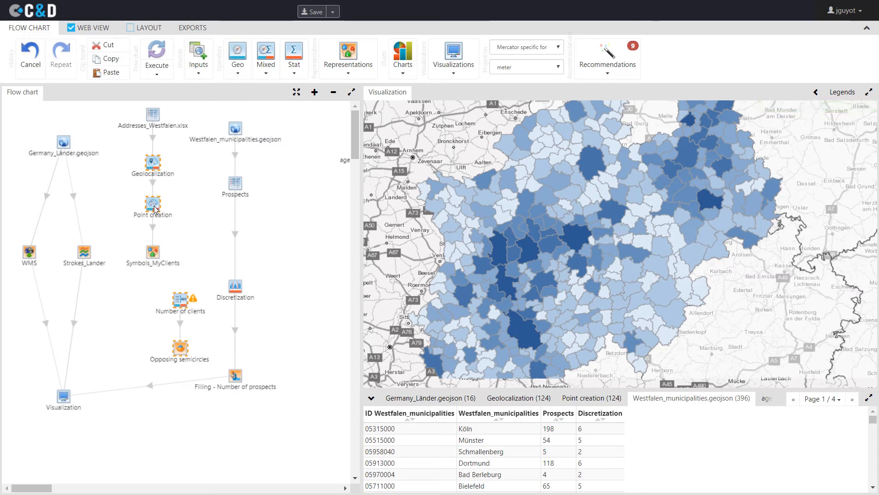
Link Point creation and Westfalen_municipalities.geojson to Number of clients, Prospects to Opposing semicircles, and Opposing semicircles to Visualization.
left_click_drag(180, 298, 181, 299)
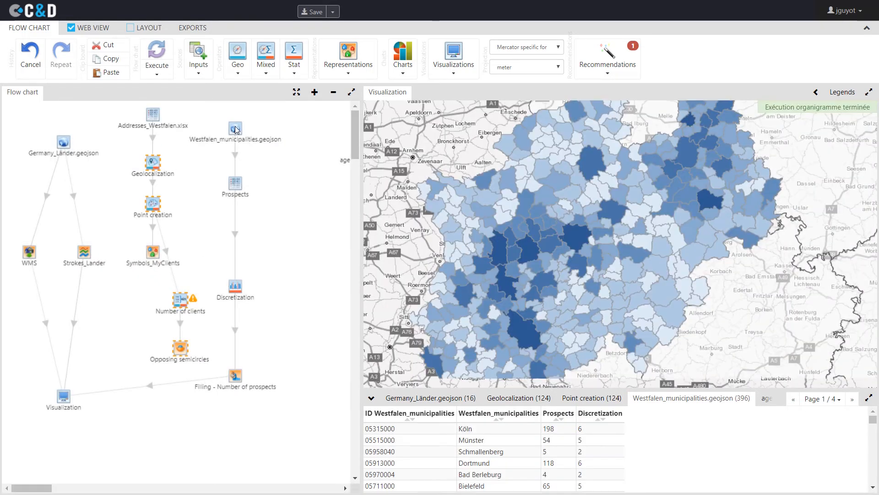
left_click_drag(236, 130, 180, 300)
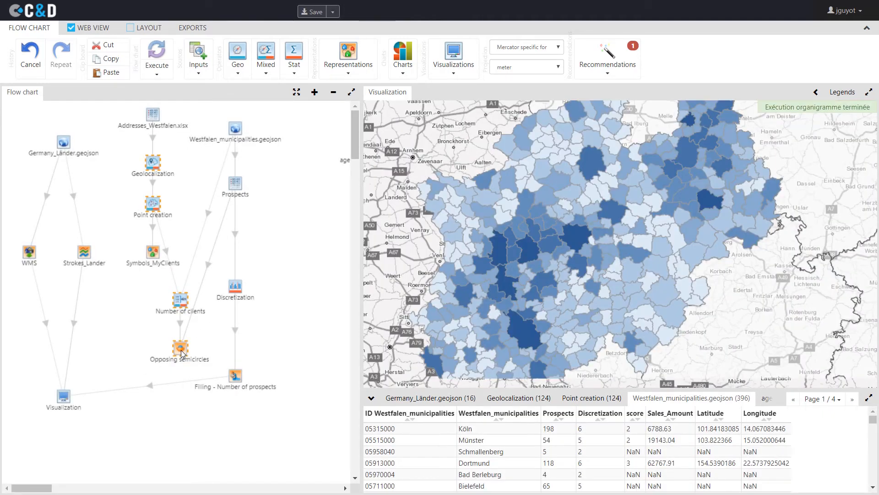
left_click_drag(143, 356, 72, 398)
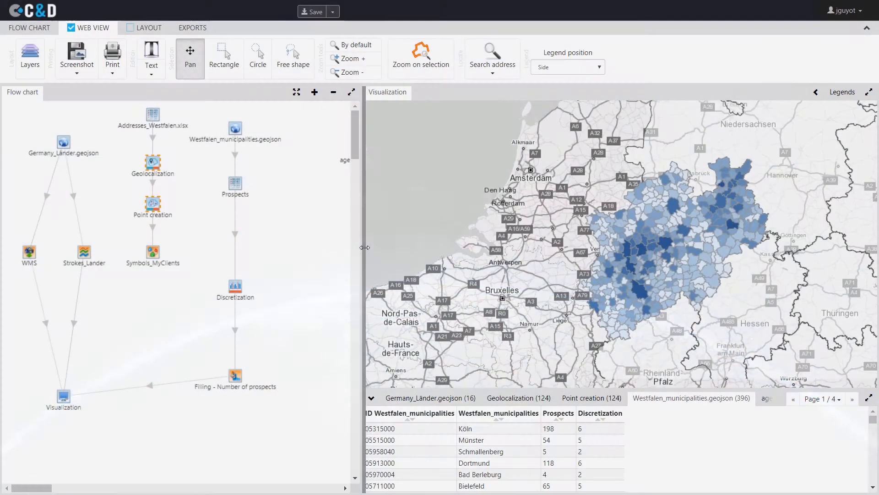
Connect the Symbols_Agencies module to Visualization to display the selected agencies on the map.
left_click_drag(360, 257, 438, 256)
left_click(324, 258)
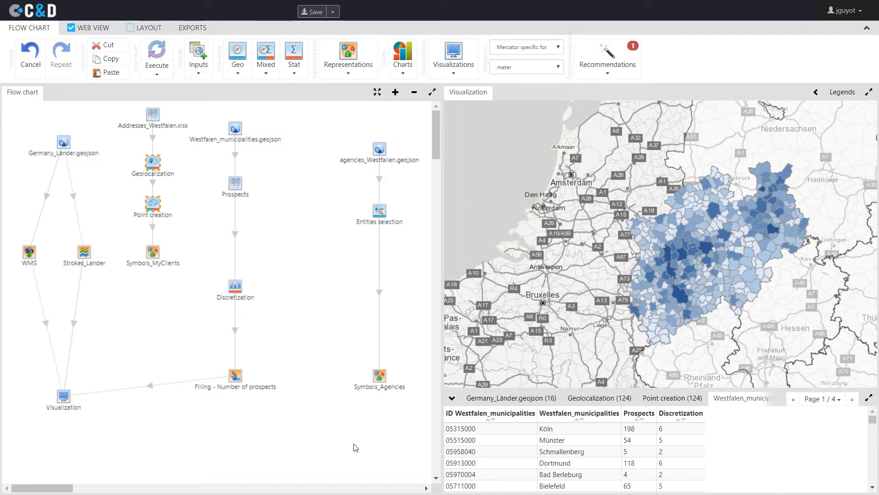
left_click_drag(378, 375, 82, 403)
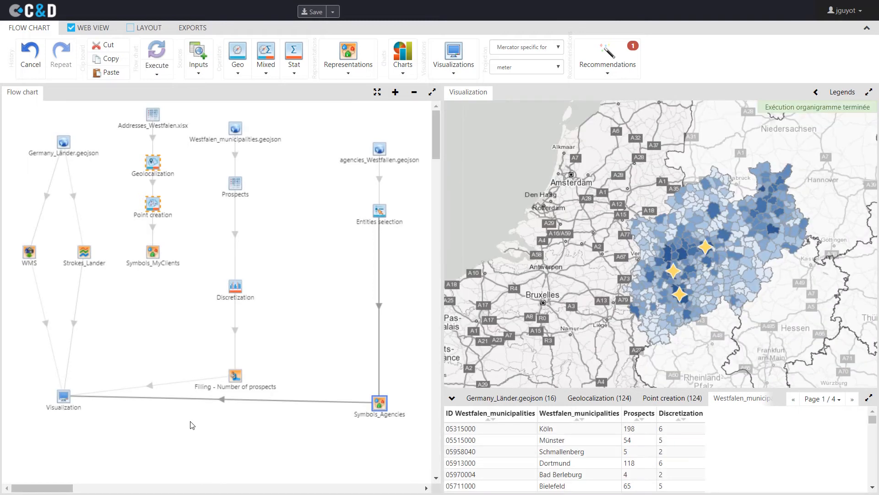
scroll(717, 325, "up", 1)
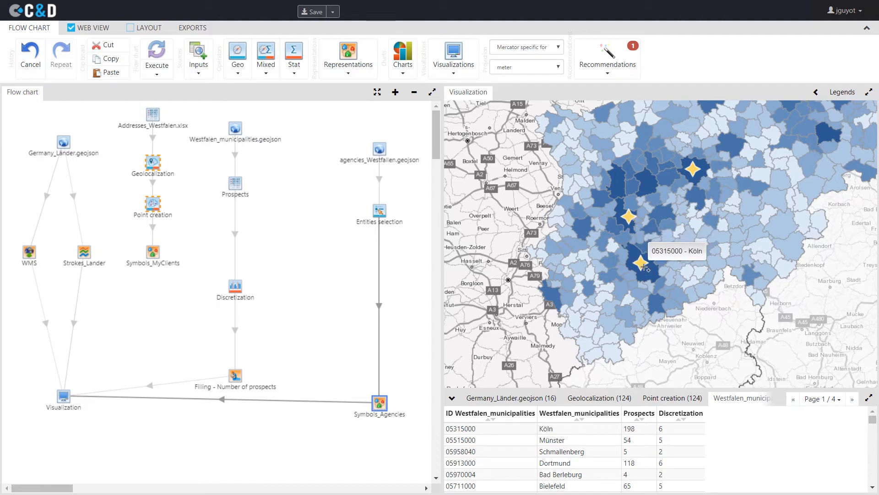
left_click(328, 324)
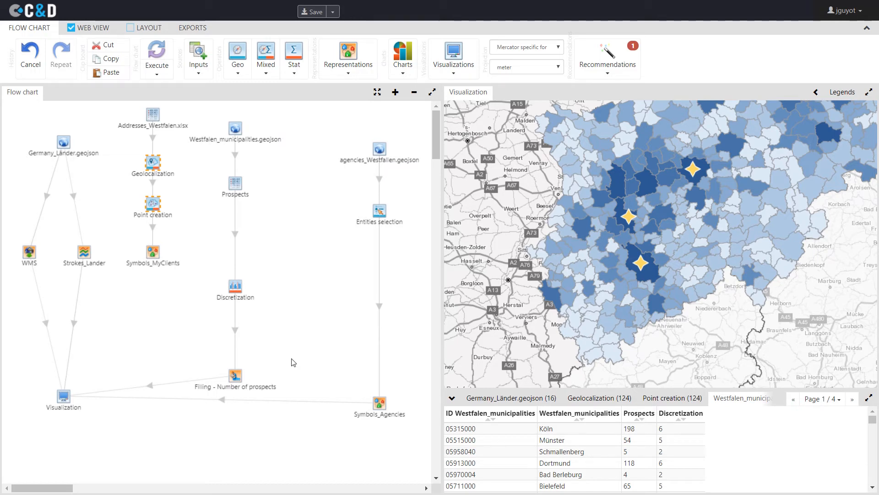
Link Entities selection to Drive-time areas and connect the Strokes module below it to Visualization.
left_click_drag(439, 322, 509, 318)
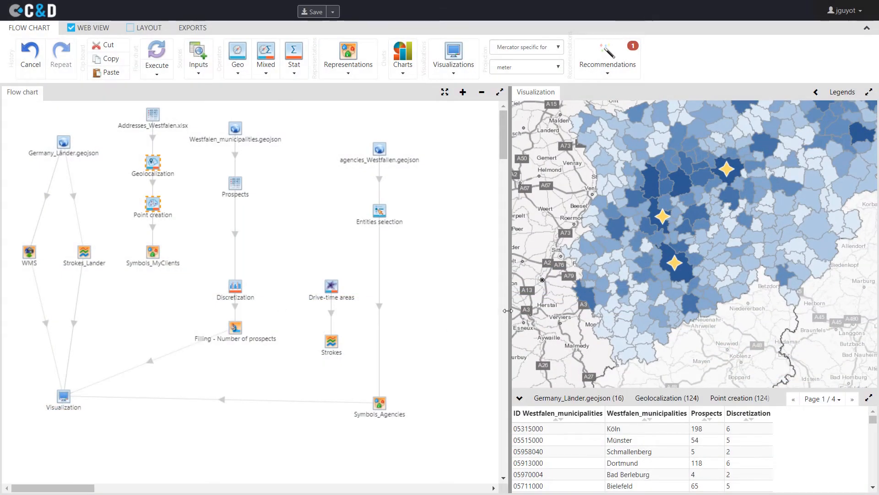
left_click_drag(509, 313, 453, 305)
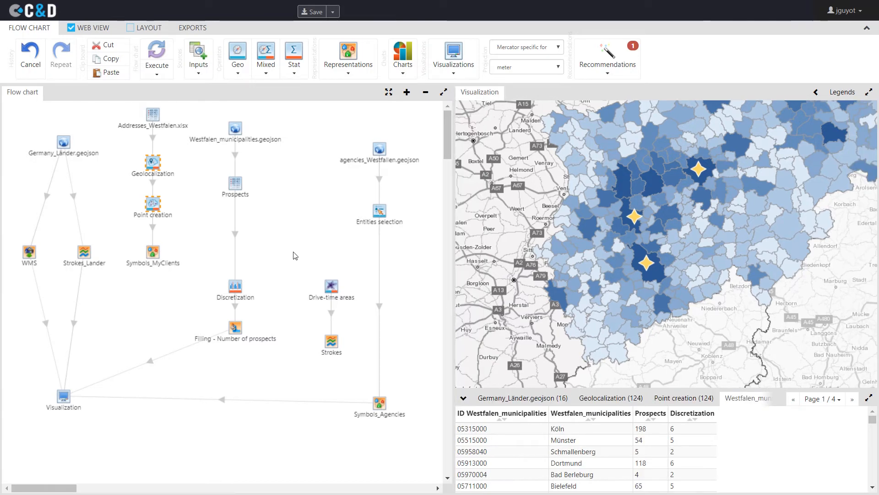
mouse_move(301, 292)
left_mouse_down()
mouse_move(353, 376)
mouse_move(367, 380)
left_mouse_up()
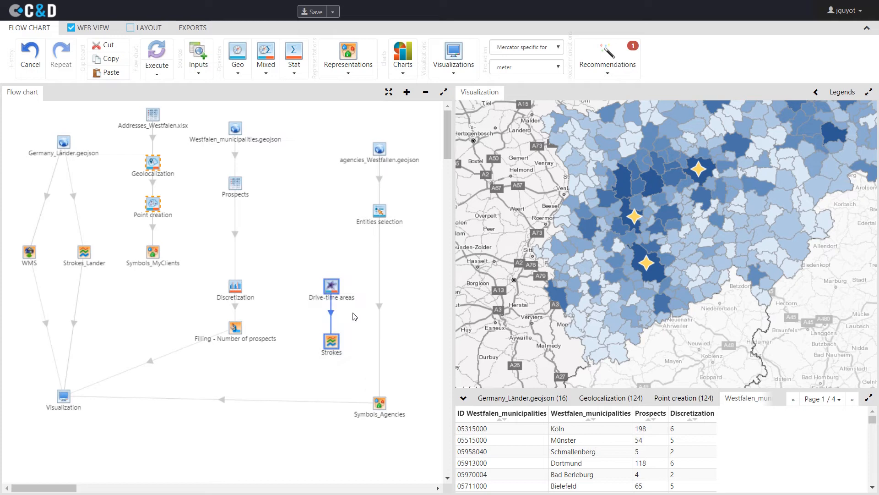
left_click(358, 277)
left_click_drag(380, 212, 333, 287)
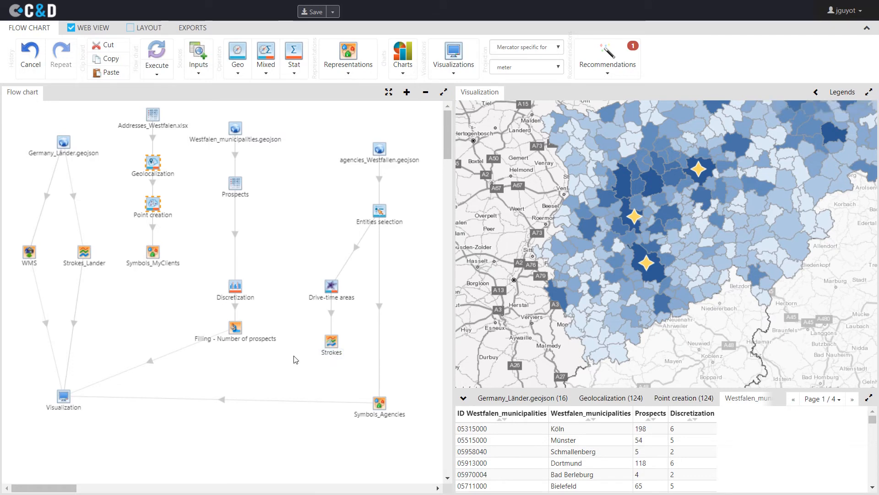
left_click_drag(332, 344, 73, 394)
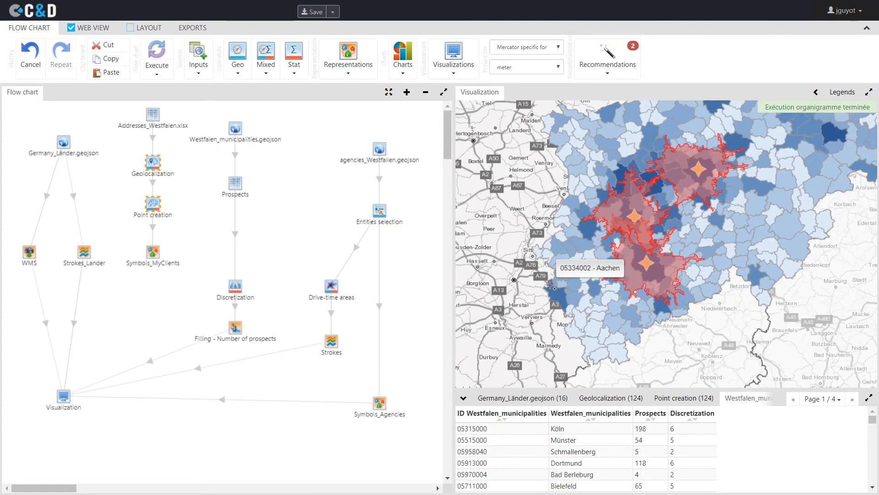
Set the isochrones value of the agencies' drive-time areas to 45 minutes and save the module parameters.
scroll(545, 288, "down", 1)
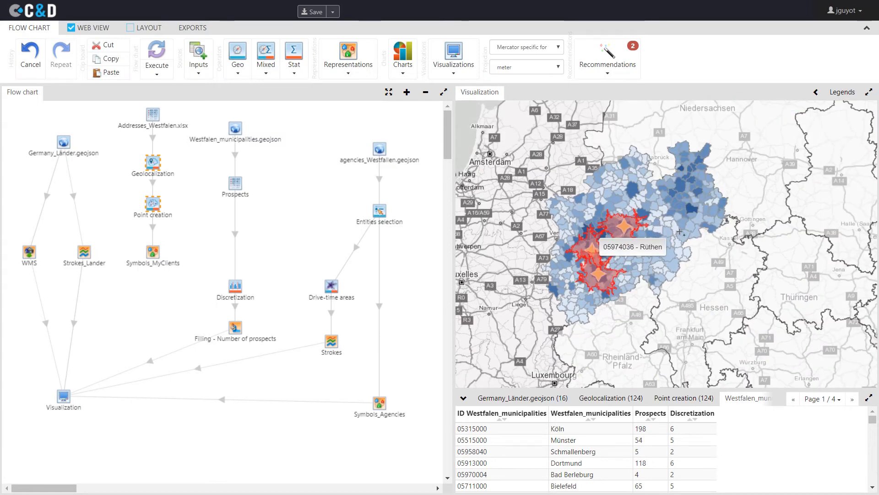
scroll(686, 265, "up", 1)
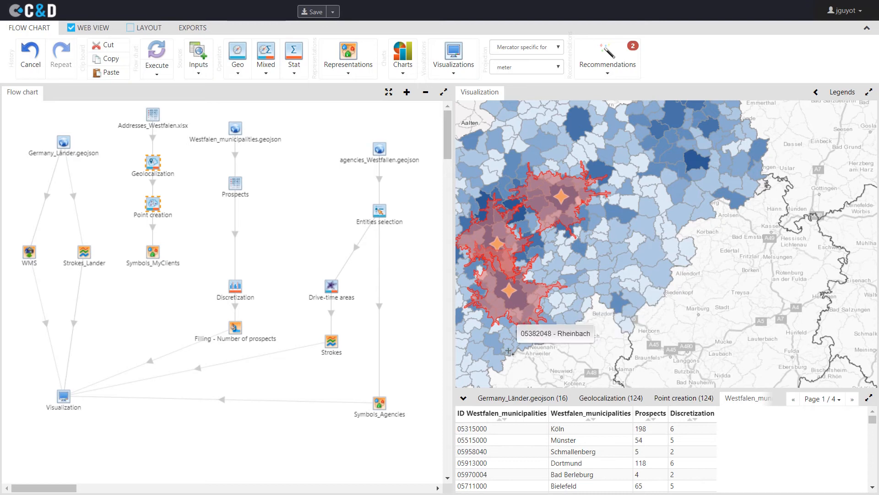
left_click_drag(522, 360, 594, 376)
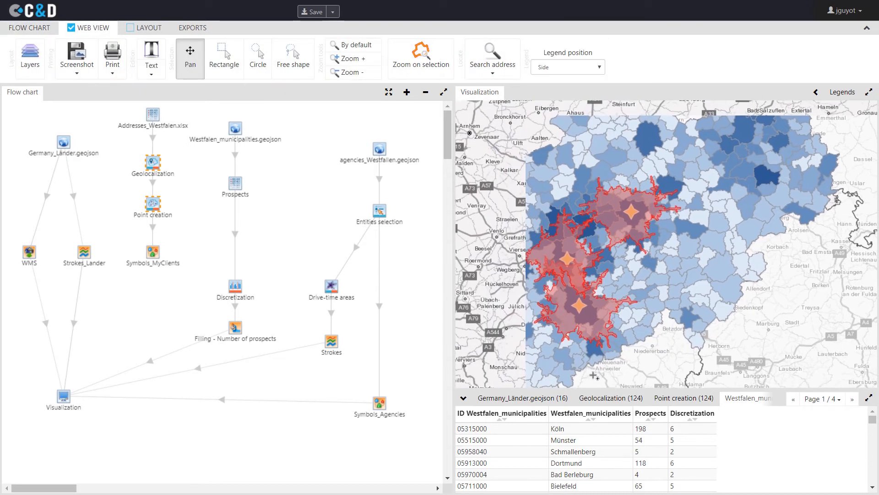
double_click(330, 286)
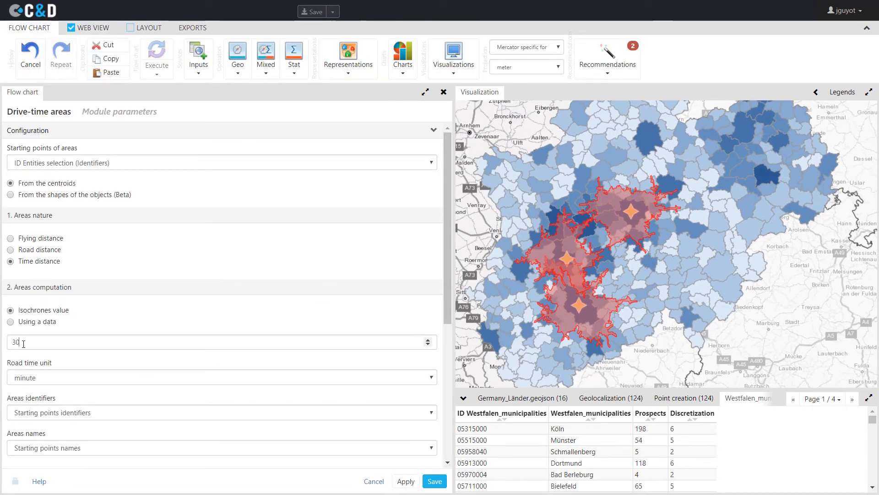
double_click(23, 343)
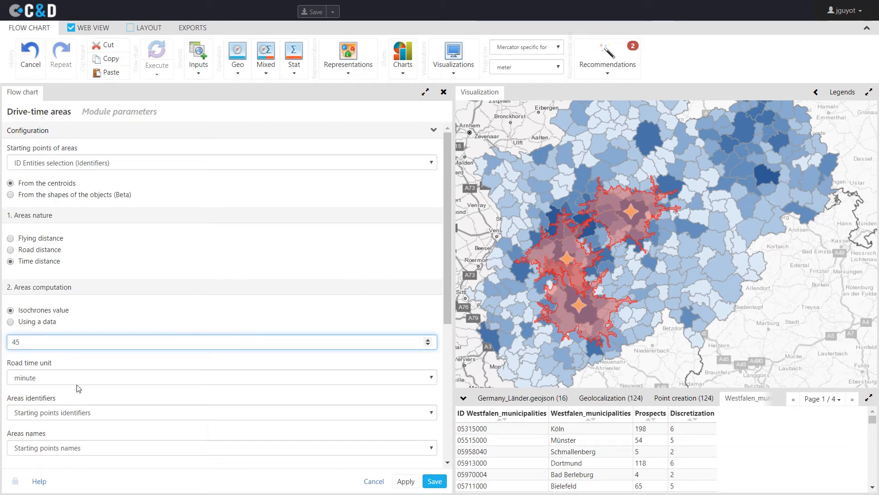
left_click(434, 481)
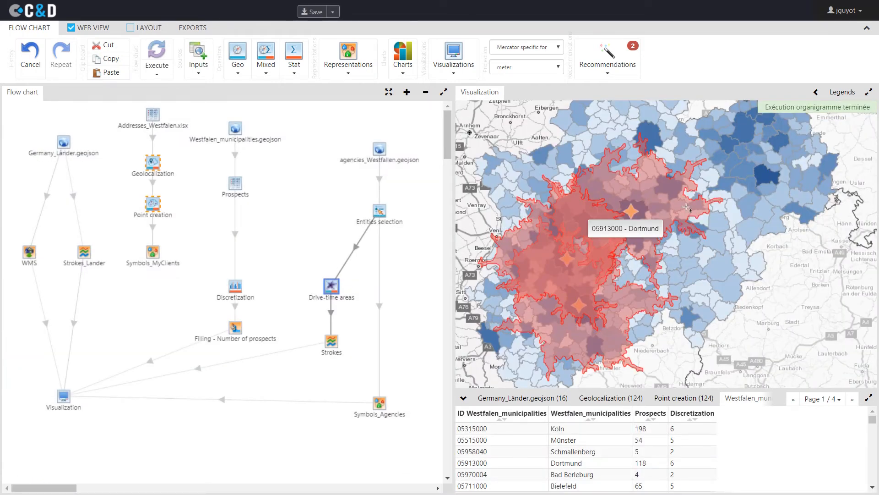
scroll(695, 203, "down", 1)
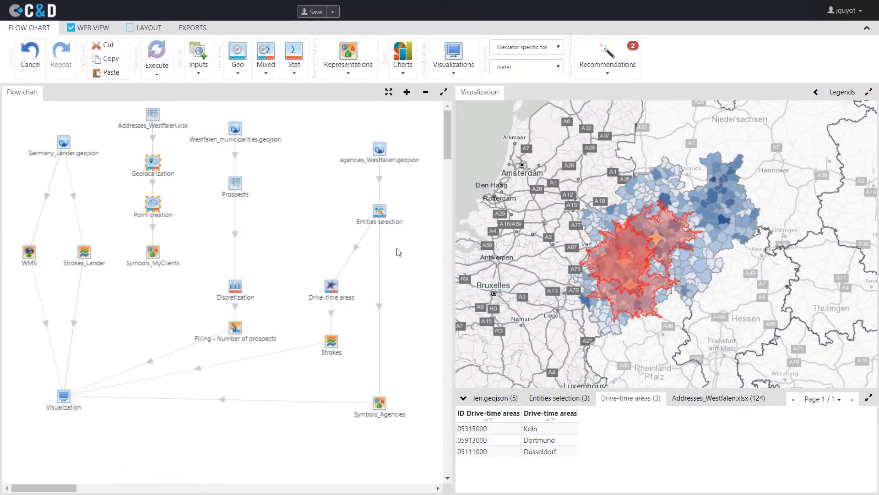
Add Paderborn and Bielefeld to the agencies in the Entities selection module and save its parameters.
double_click(380, 215)
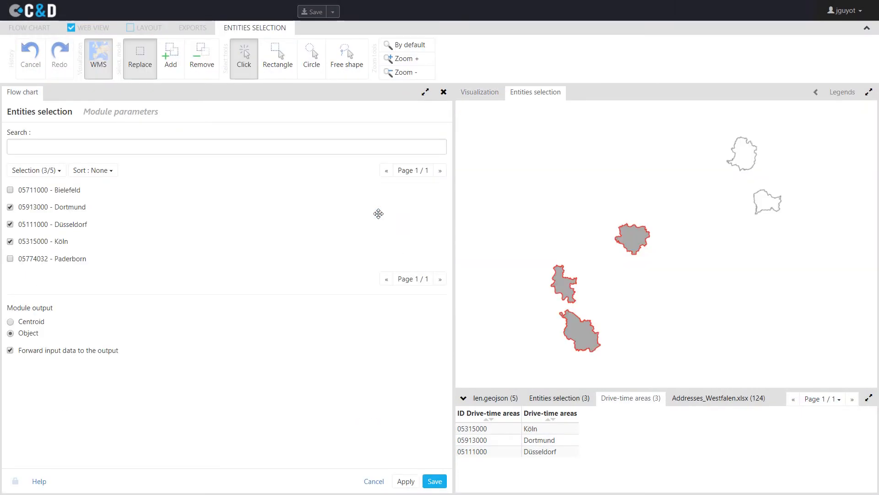
left_click(9, 259)
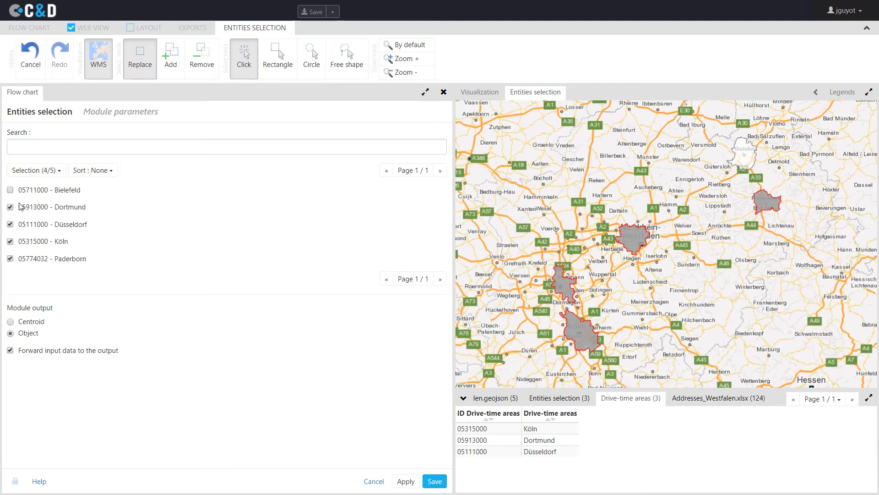
left_click(10, 190)
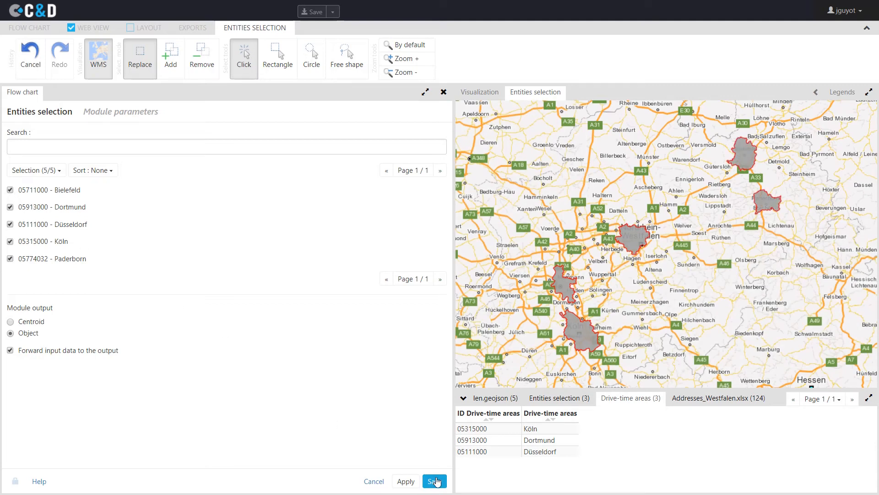
left_click(435, 481)
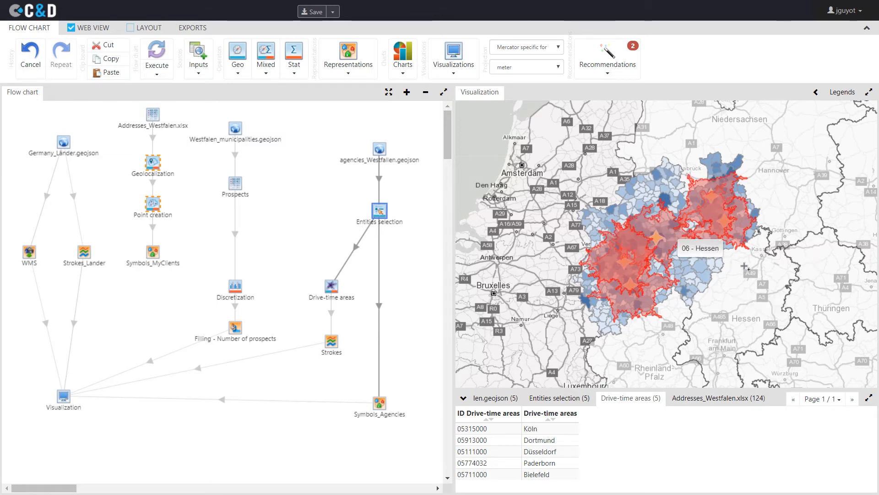
scroll(731, 213, "up", 1)
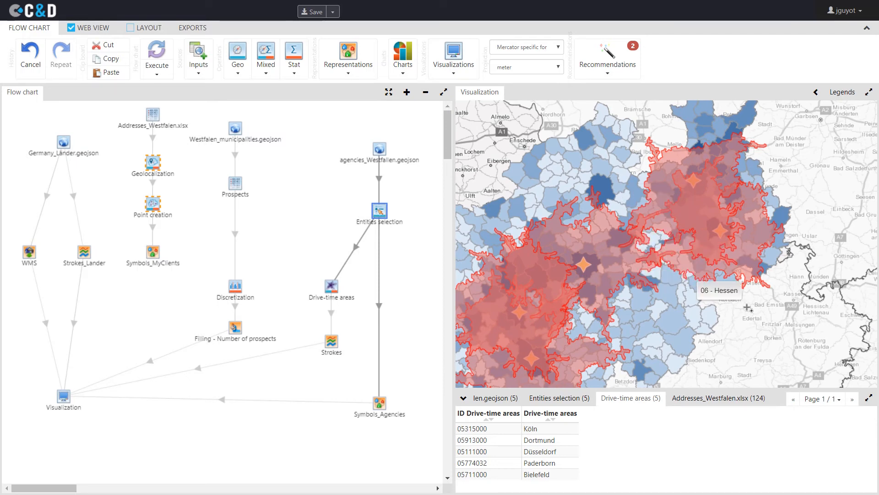
Add an Aggregation/Distribution module and link it to Prospects and Drive-time areas to total the prospects per drive-time area.
left_click(292, 252)
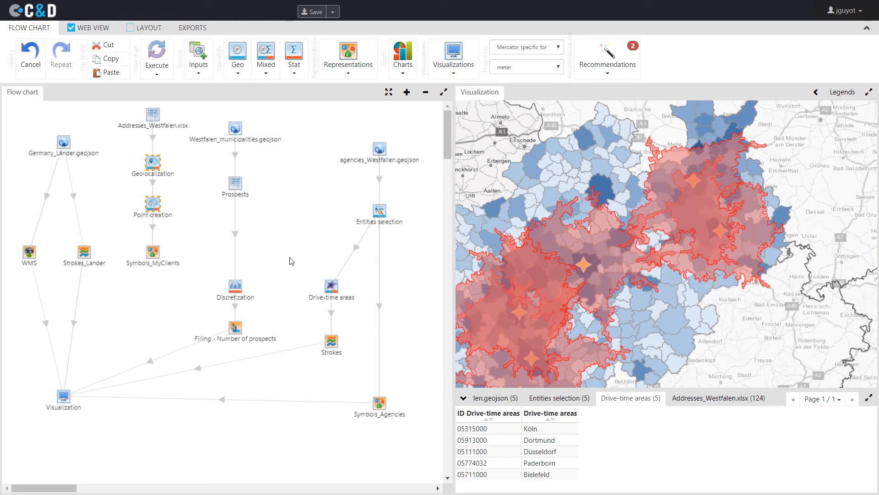
right_click(289, 258)
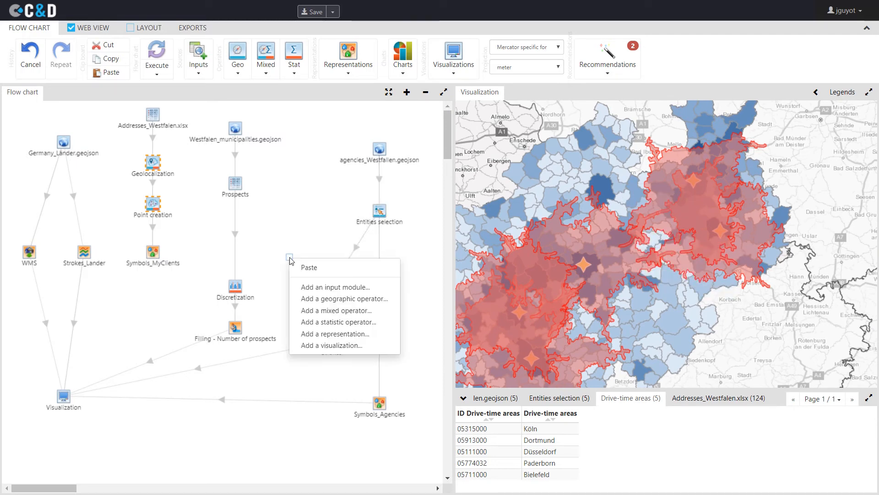
left_click(313, 311)
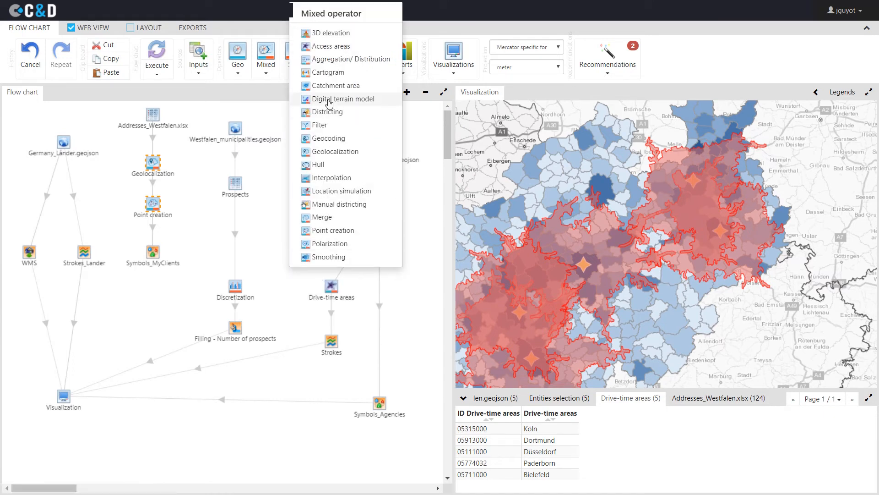
left_click(335, 61)
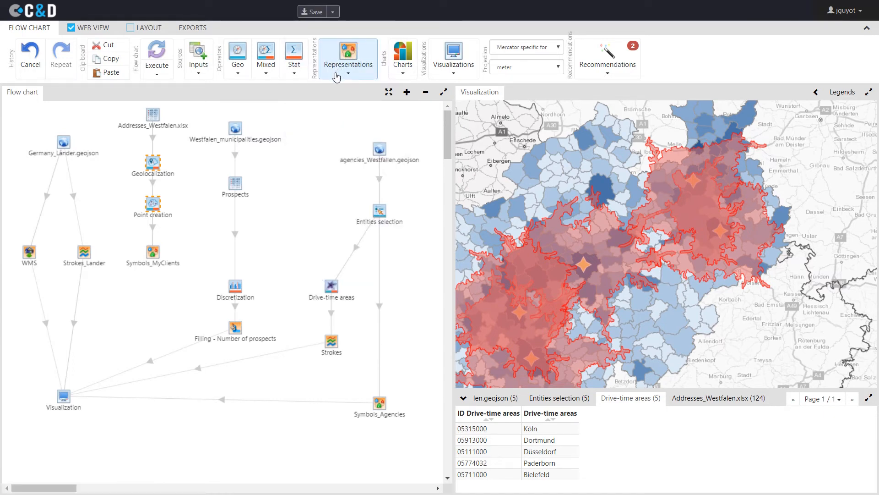
left_click_drag(236, 183, 297, 259)
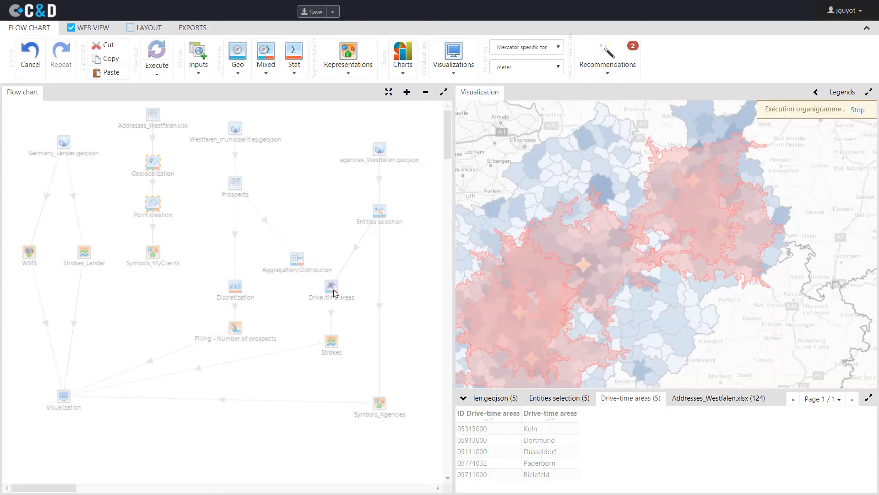
left_click_drag(295, 262, 296, 263)
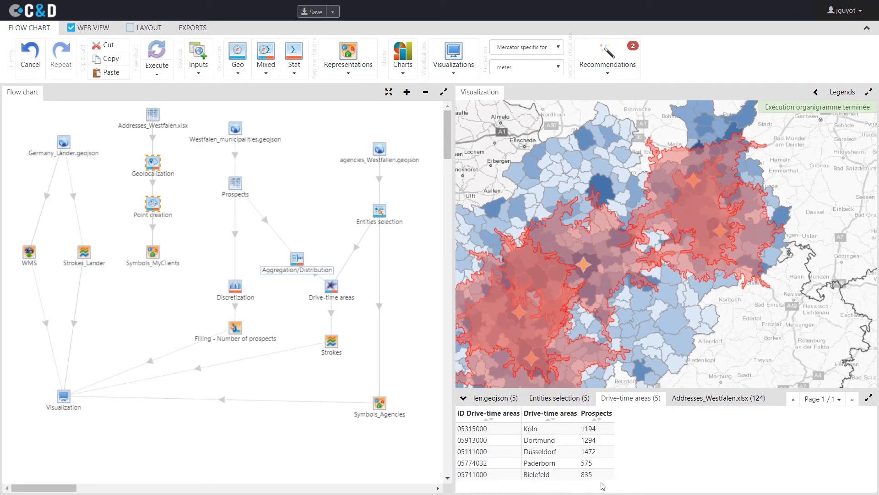
left_click(480, 476)
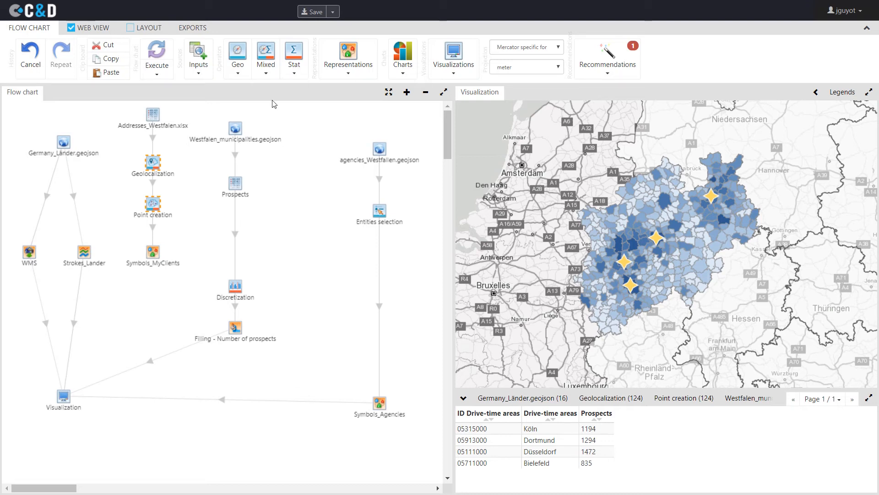
Add a Districting module fed by Entities selection and Prospects, and link it to Visualization through a Filling module.
left_click(265, 55)
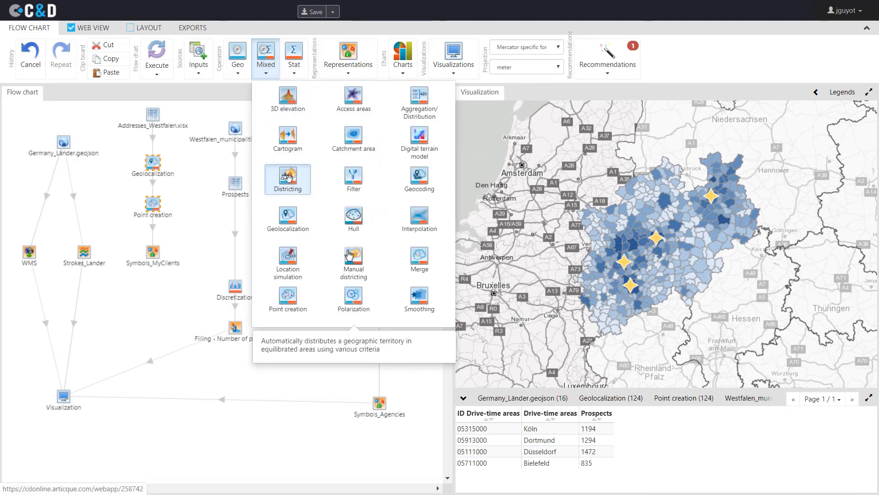
left_click_drag(288, 177, 318, 272)
left_click_drag(379, 212, 318, 278)
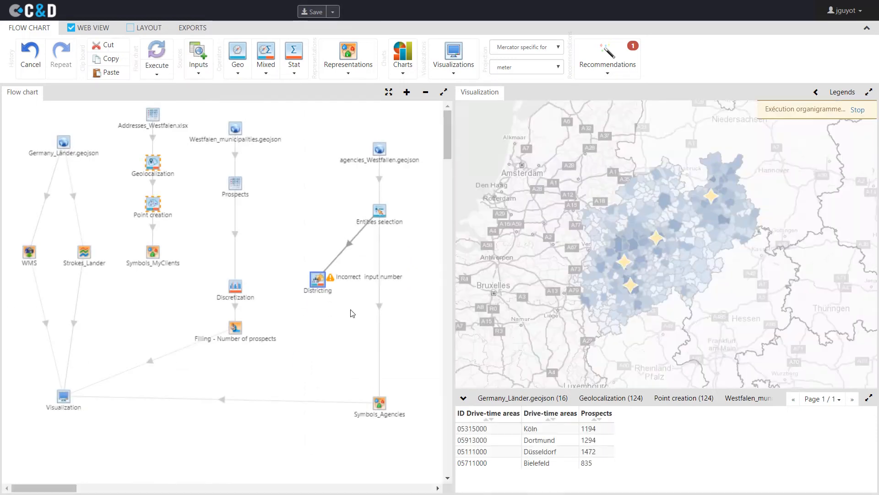
left_click_drag(237, 185, 317, 344)
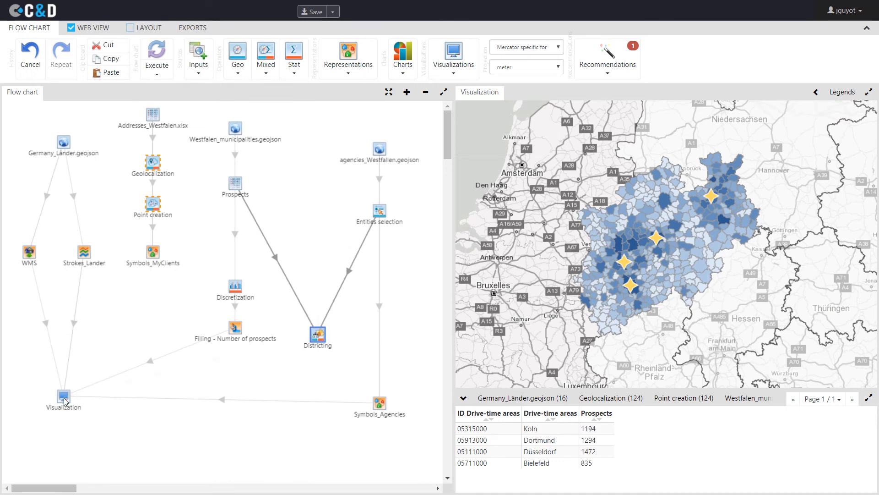
left_click(95, 330)
left_click_drag(290, 260, 280, 362)
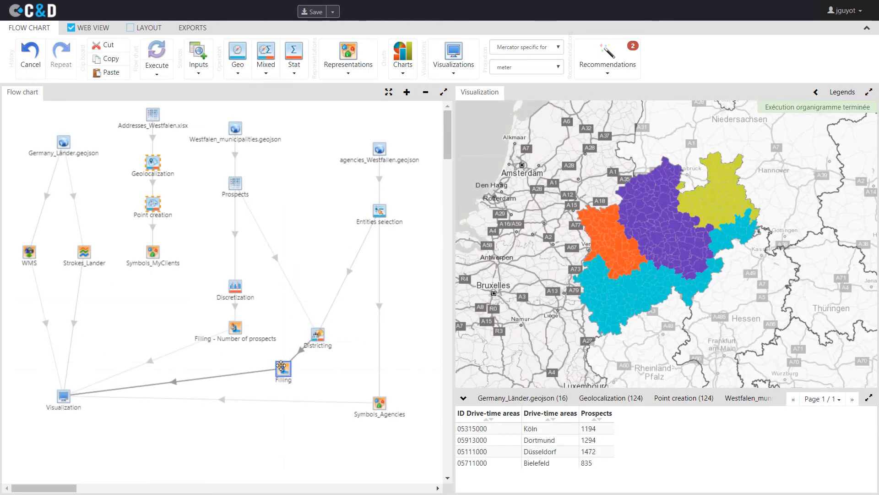
Add a Time distance (min) constraint of at most 60 to the Districting module and save its parameters.
double_click(317, 338)
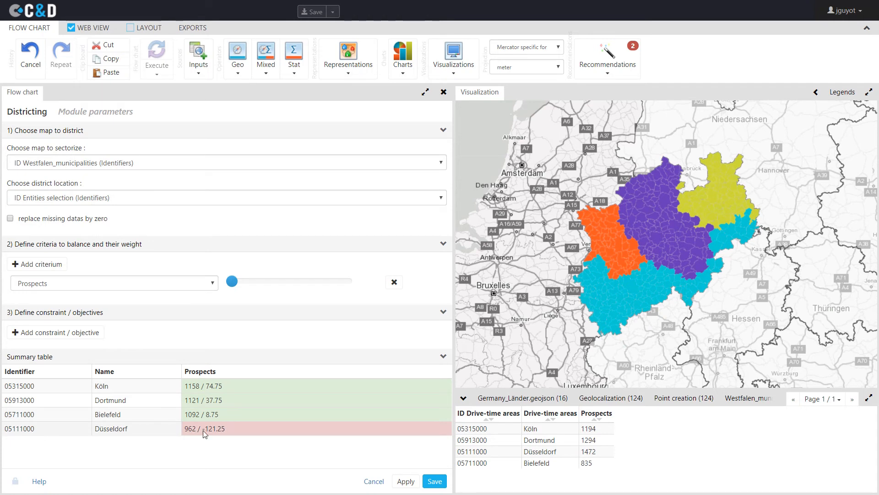
left_click(80, 334)
left_click(85, 351)
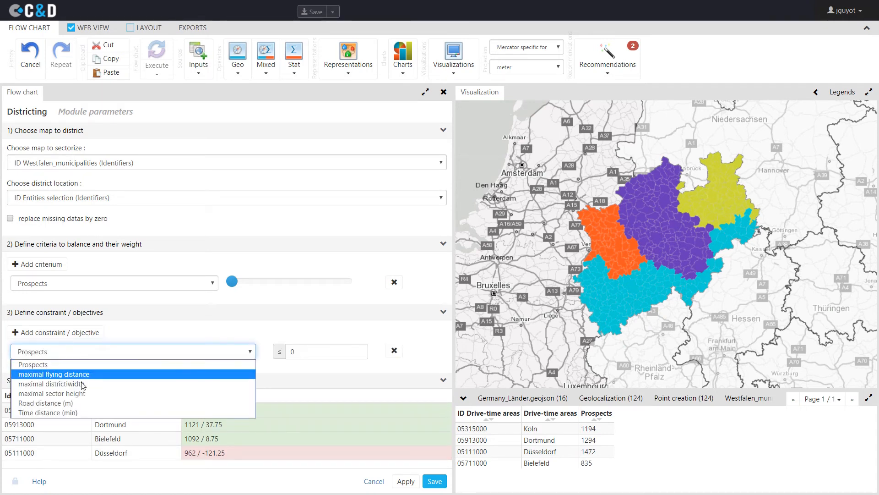
left_click(85, 414)
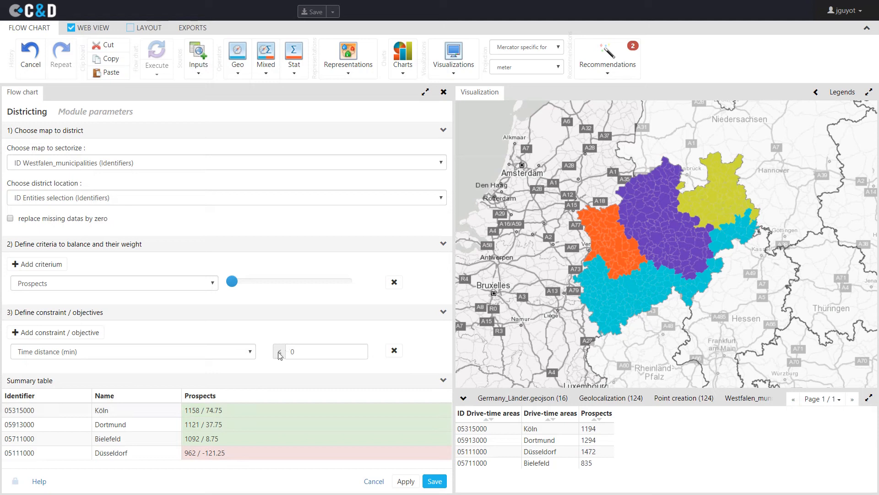
double_click(315, 352)
type("60")
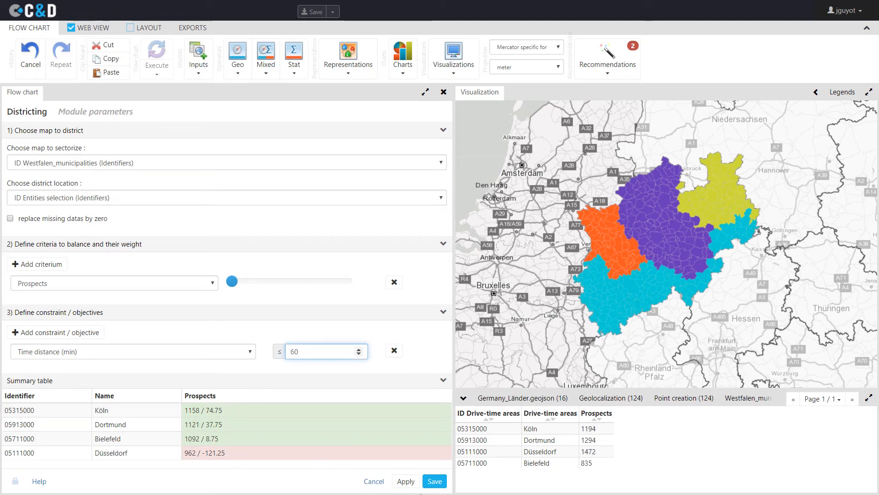
left_click(434, 481)
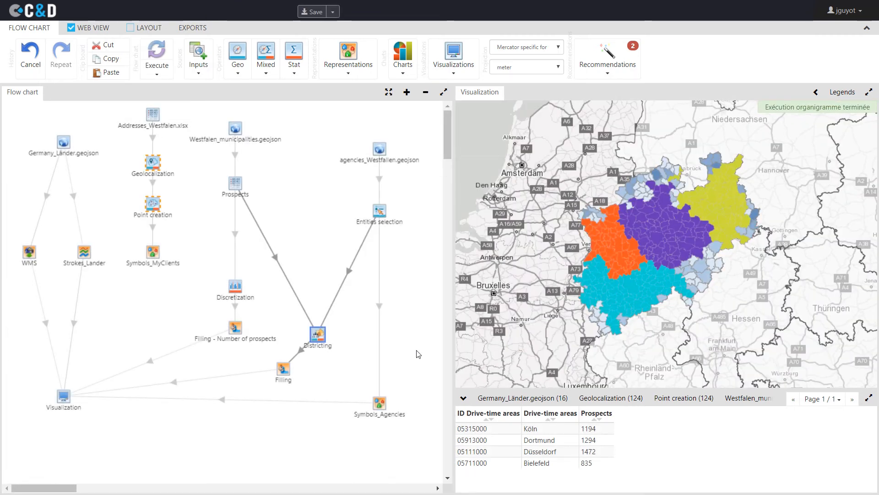
Review the prospects per district in the Districting summary table and examine the resulting districts on the map.
double_click(318, 335)
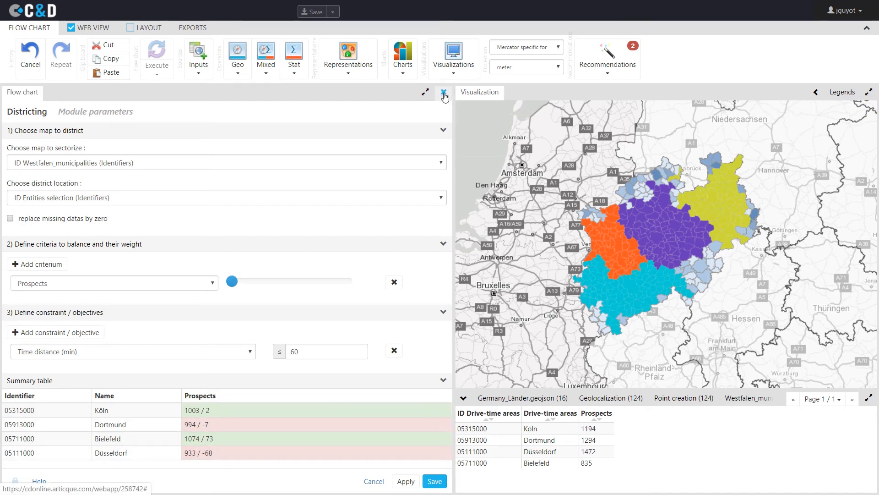
scroll(593, 181, "up", 1)
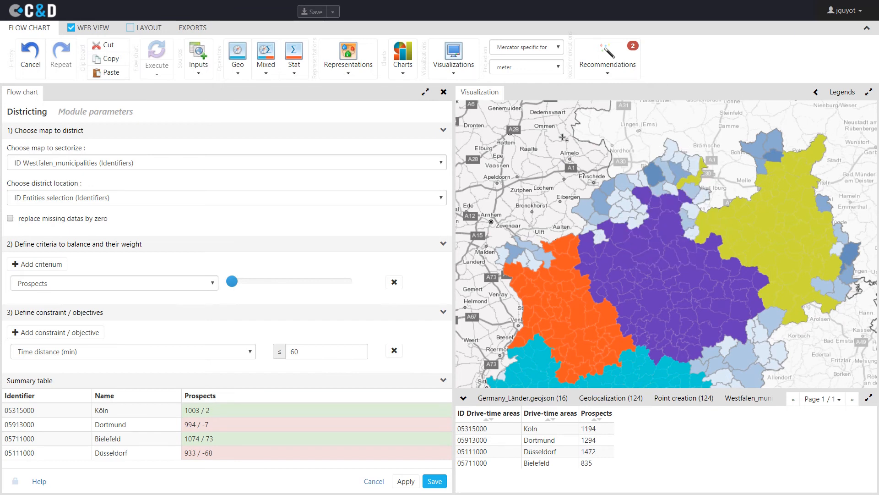
left_click(444, 93)
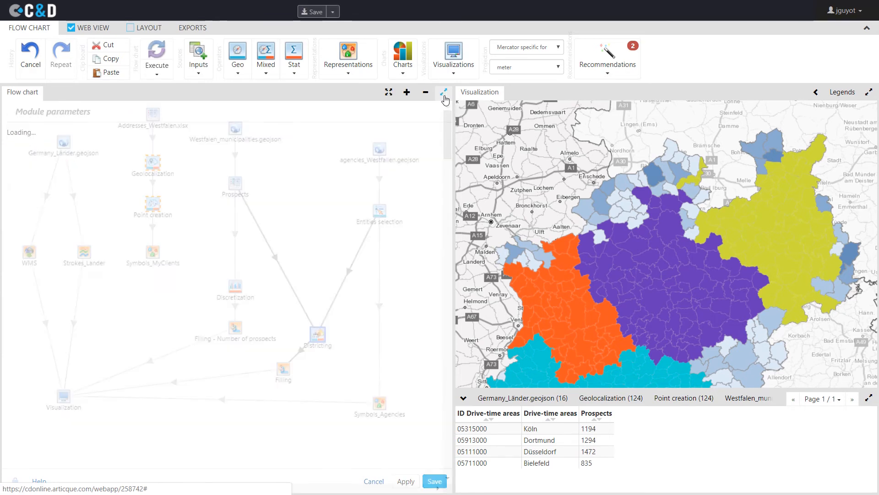
Move the Districting module up beside Entities selection and delete its link to the Filling module.
left_click_drag(324, 313, 331, 224)
left_click(304, 308)
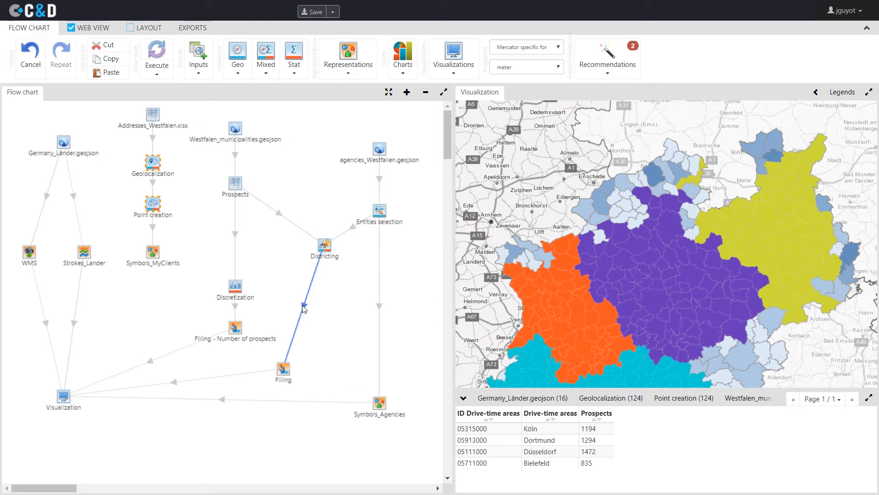
key("Delete")
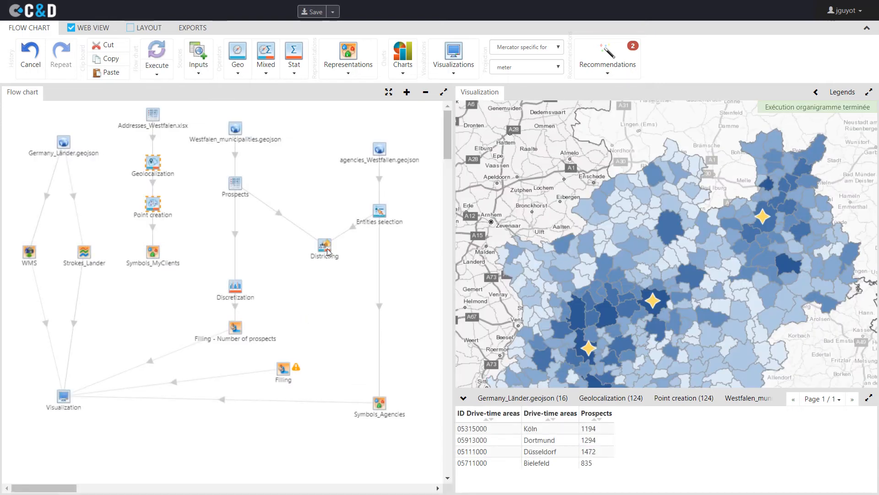
Add a Manual districting module after Districting and link Prospects to it.
right_click(326, 248)
left_click(345, 311)
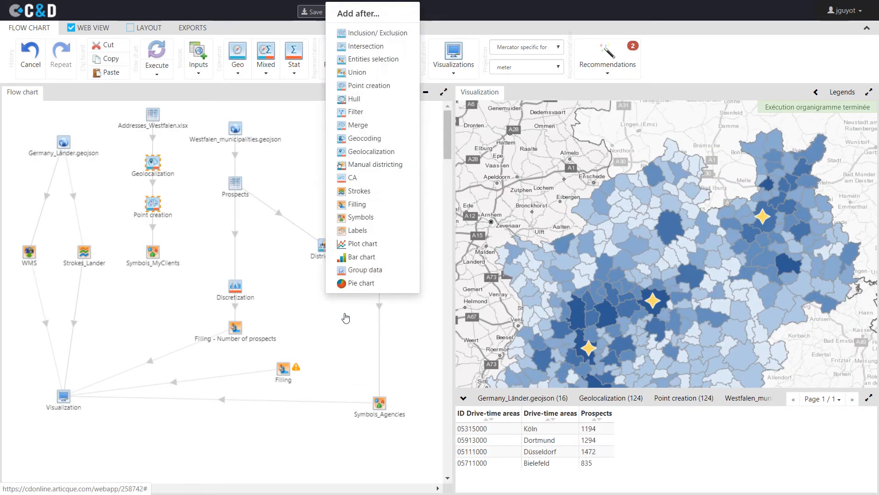
left_click(369, 164)
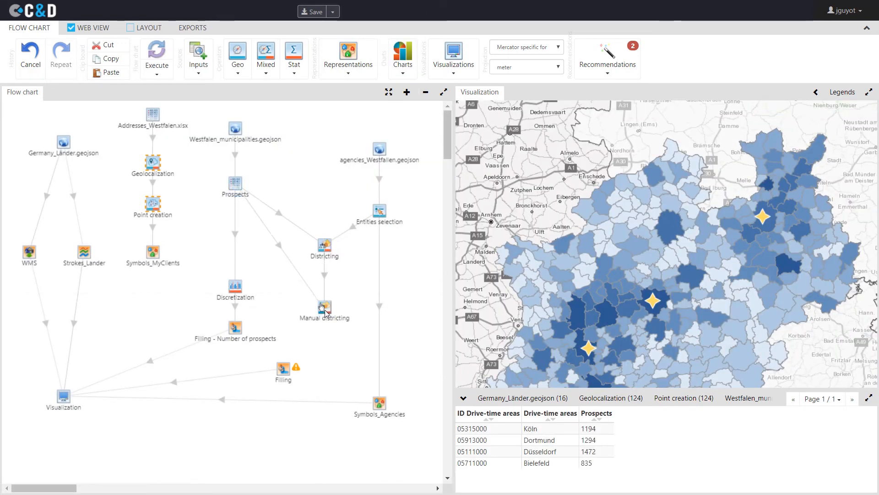
double_click(326, 245)
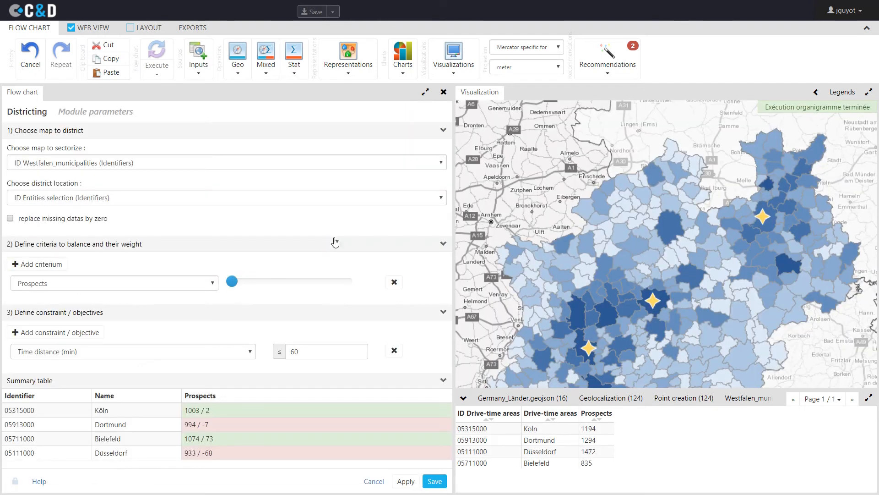
left_click(443, 92)
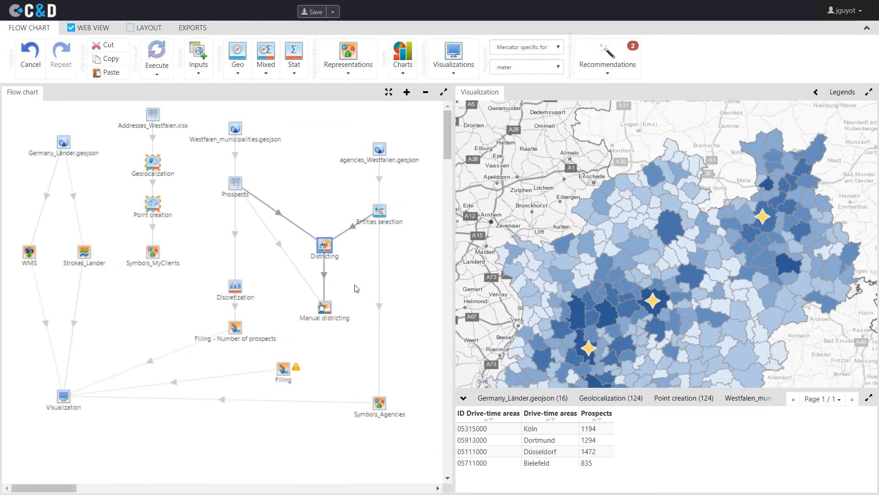
Initialize Manual districting with the territories computed by the Districting module and save its parameters.
double_click(325, 307)
left_click(90, 171)
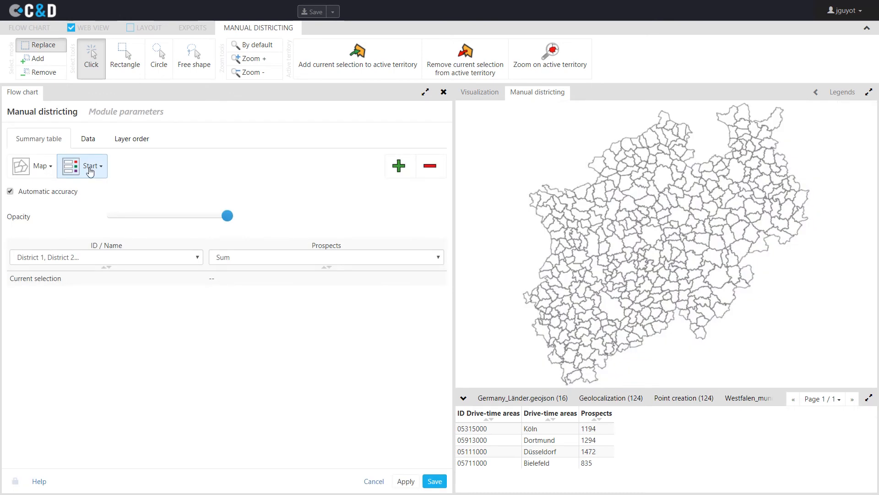
left_click(94, 201)
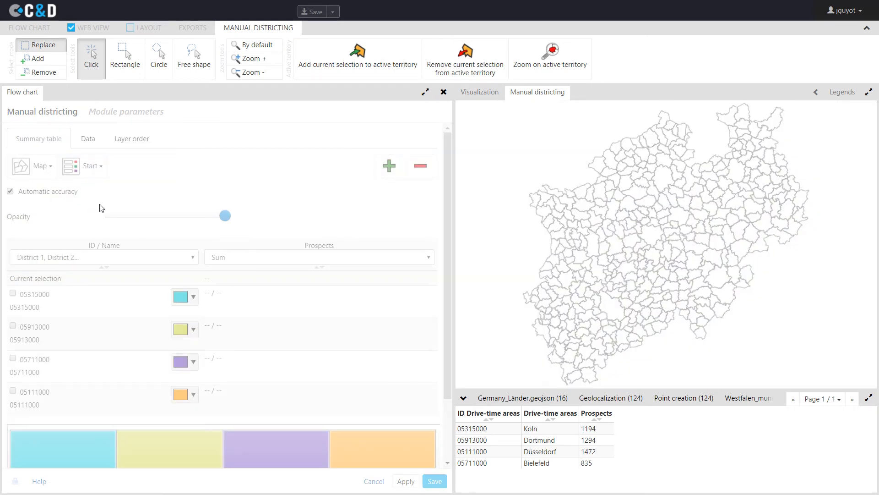
scroll(398, 445, "down", 1)
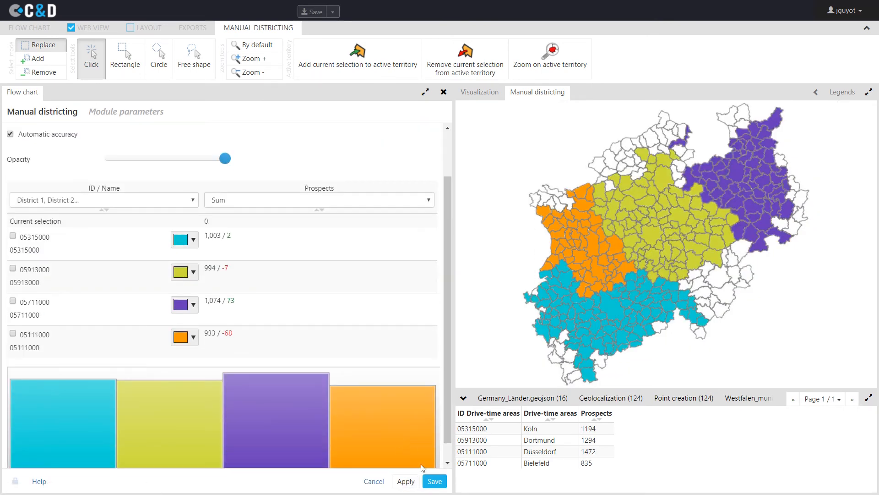
left_click(430, 481)
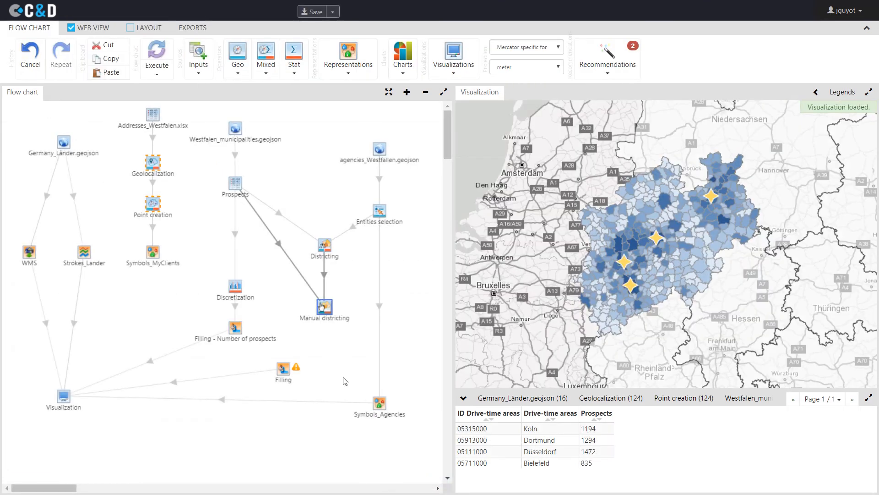
In Manual districting, assign the unassigned northern municipalities to district 05913000 and the unassigned northwestern ones to district 05111000 using free-shape selections.
double_click(324, 308)
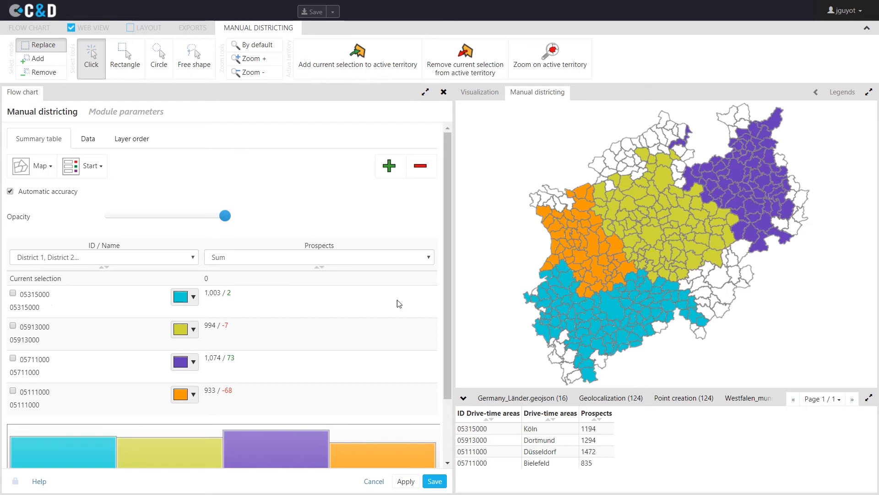
scroll(321, 384, "down", 1)
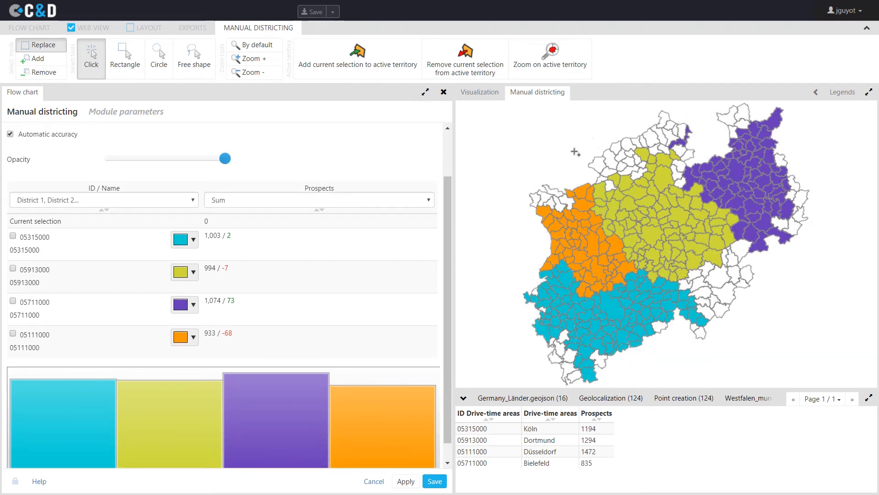
left_click(189, 62)
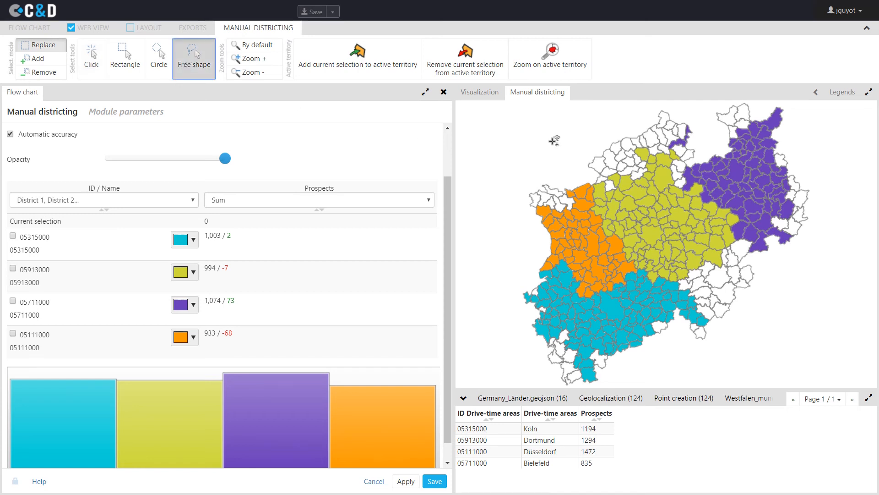
mouse_move(595, 132)
left_mouse_down()
mouse_move(646, 110)
mouse_move(701, 136)
mouse_move(693, 167)
mouse_move(657, 186)
mouse_move(584, 181)
mouse_move(573, 155)
mouse_move(647, 210)
left_mouse_up()
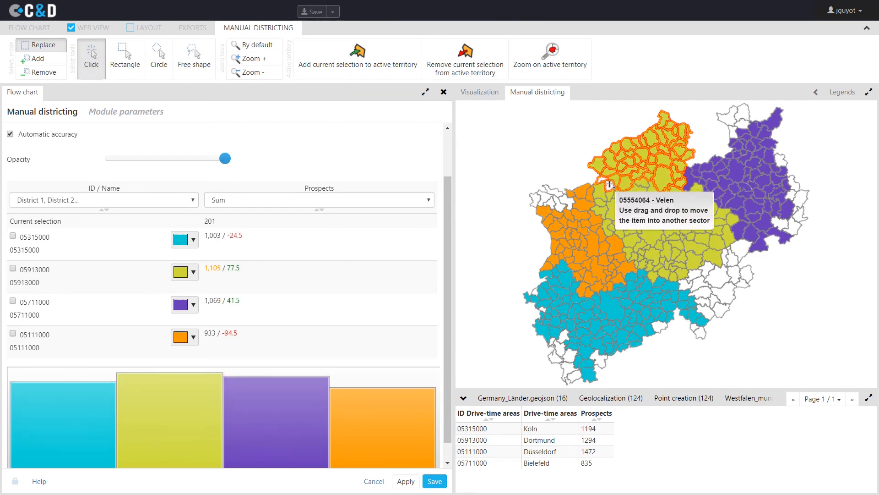
left_click(195, 59)
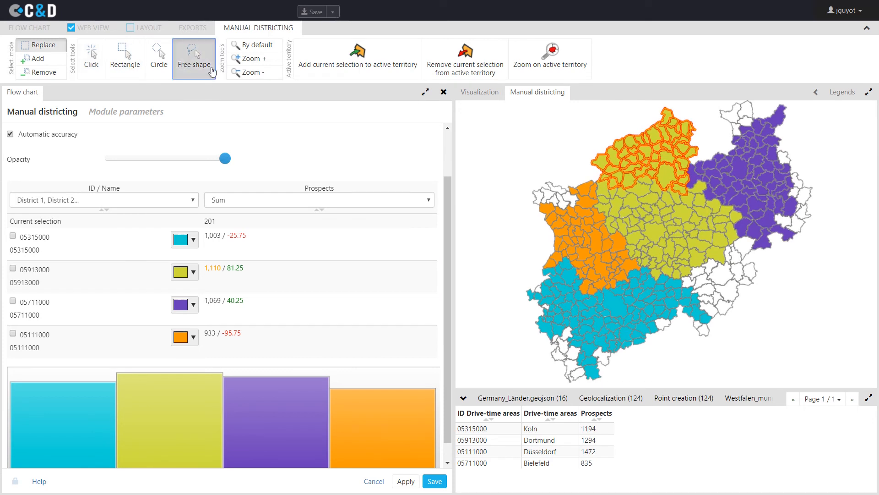
mouse_move(561, 168)
left_mouse_down()
mouse_move(522, 216)
mouse_move(565, 198)
left_mouse_up()
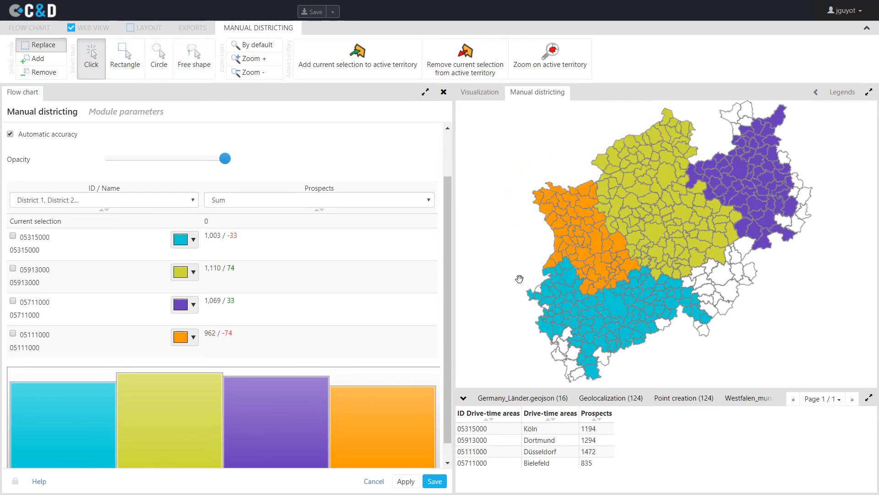
Assign the unassigned municipalities along the southwestern and southeastern edges of the map to district 05315000 using free-shape selections.
left_click_drag(571, 368, 563, 283)
left_click(190, 63)
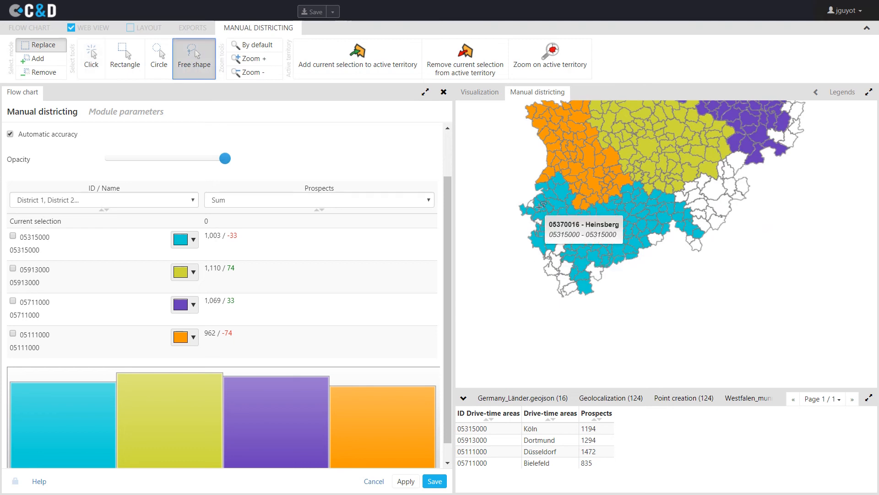
mouse_move(540, 207)
left_mouse_down()
mouse_move(528, 191)
mouse_move(500, 216)
mouse_move(636, 254)
mouse_move(615, 232)
left_mouse_up()
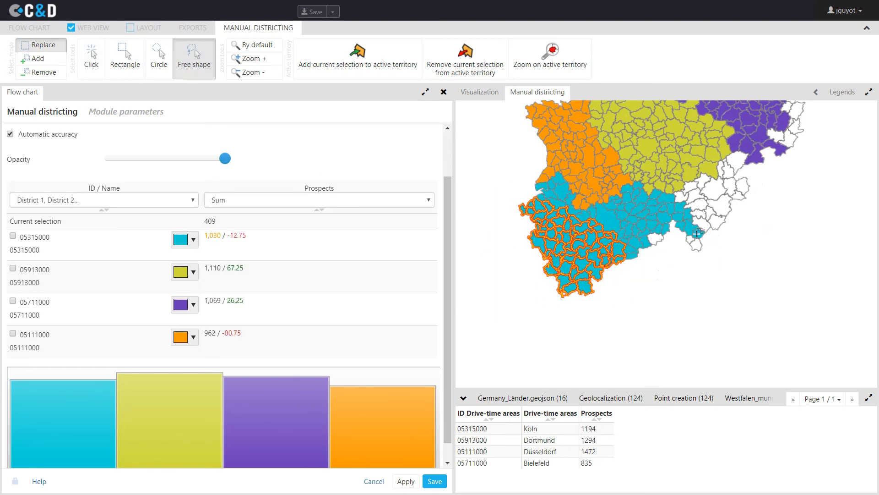
mouse_move(753, 147)
left_mouse_down()
mouse_move(680, 178)
mouse_move(660, 203)
mouse_move(687, 263)
mouse_move(772, 197)
mouse_move(754, 149)
left_mouse_up()
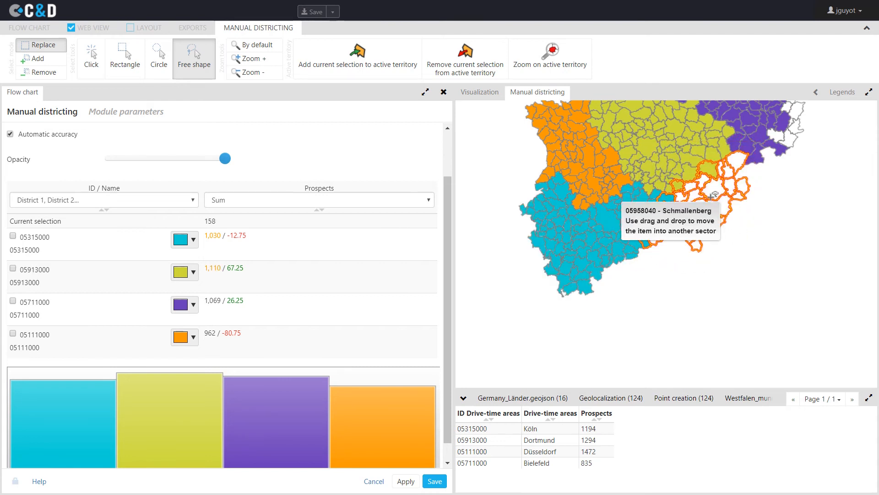
Assign the unassigned municipalities along the northern and eastern edges of the purple territory to district 05711000.
scroll(781, 234, "down", 1)
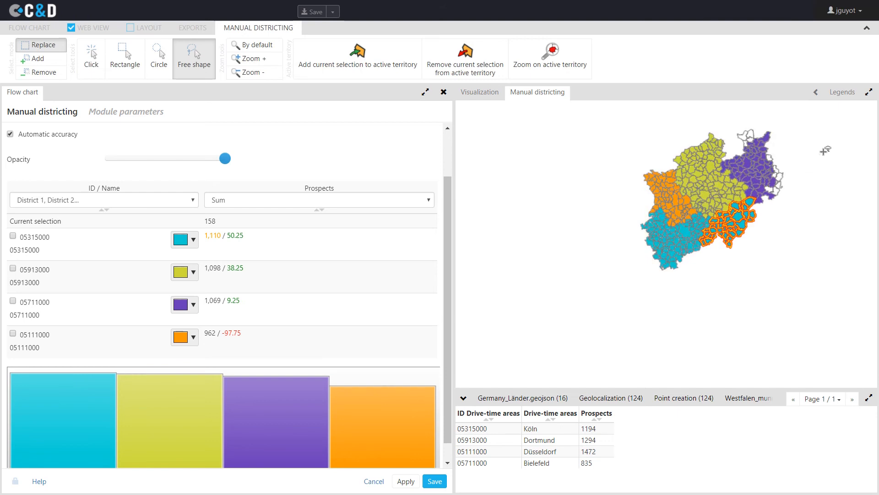
scroll(824, 150, "up", 1)
mouse_move(651, 104)
left_mouse_down()
mouse_move(662, 139)
mouse_move(692, 103)
mouse_move(692, 115)
left_mouse_up()
mouse_move(738, 146)
left_mouse_down()
mouse_move(707, 151)
mouse_move(724, 248)
left_mouse_up()
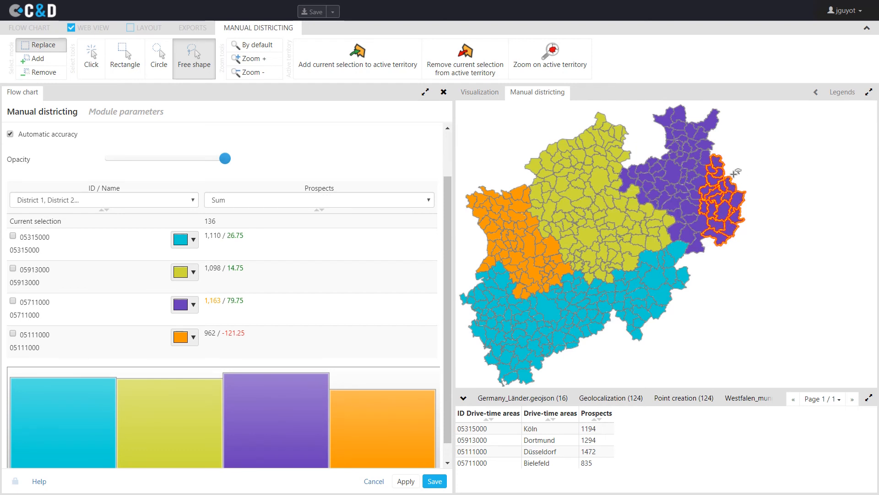
Transfer the western border municipalities of district 05913000, including Borken, Raesfeld and Gladbeck but not Gelsenkirchen, to district 05111000.
left_click(91, 57)
left_click(487, 130)
left_click_drag(487, 130, 542, 126)
left_click_drag(449, 311, 449, 324)
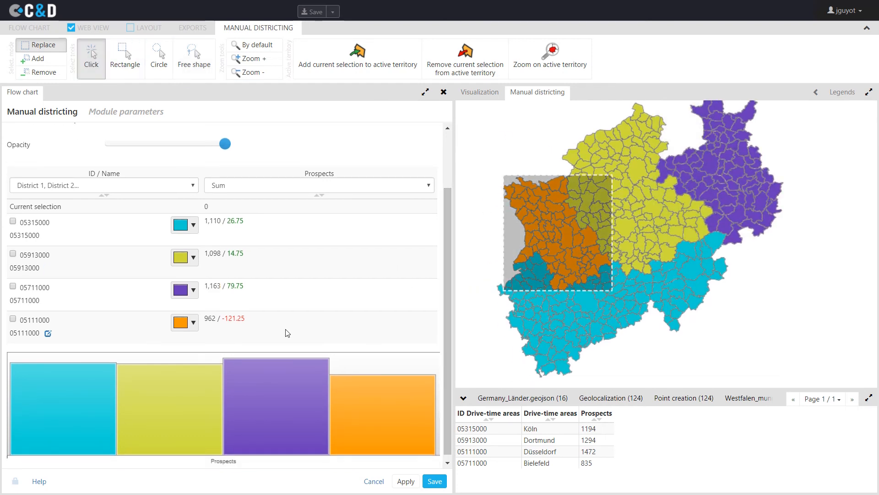
left_click(13, 320)
left_click(575, 183, "ctrl")
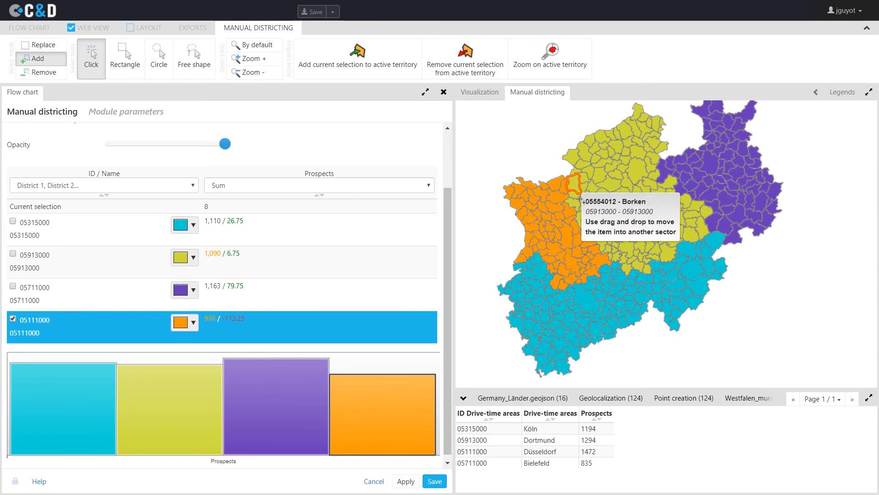
left_click(575, 195, "ctrl")
left_click(576, 203, "ctrl")
left_click(585, 223, "ctrl")
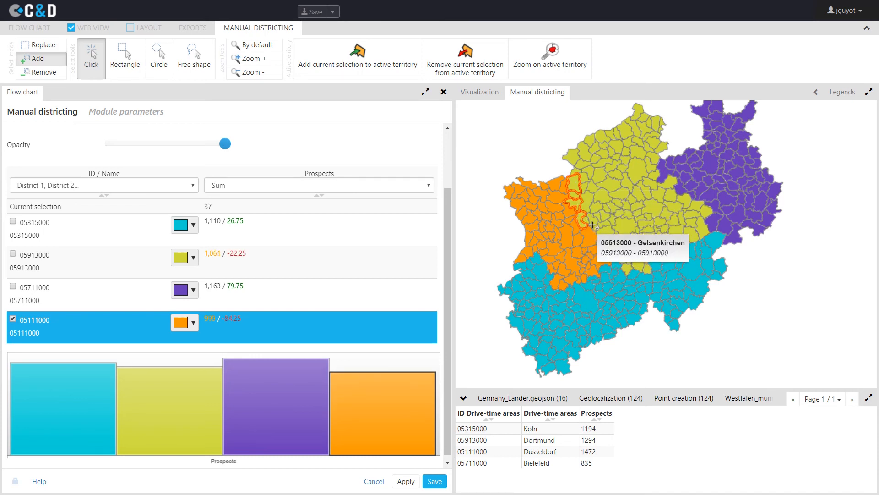
left_click(587, 222, "ctrl")
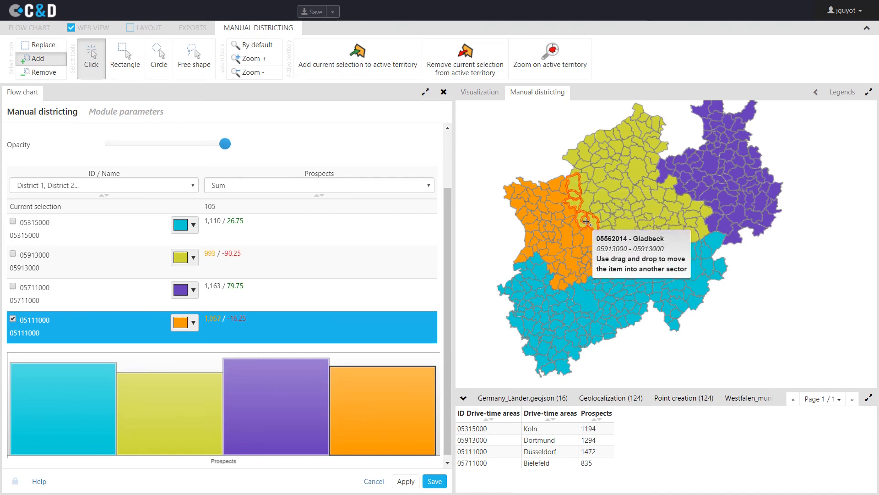
left_click(588, 209, "ctrl")
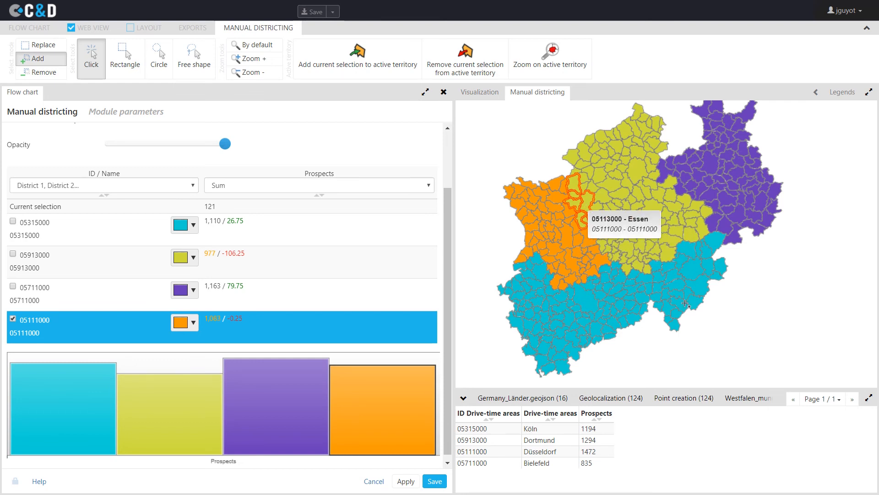
left_click(594, 228, "alt")
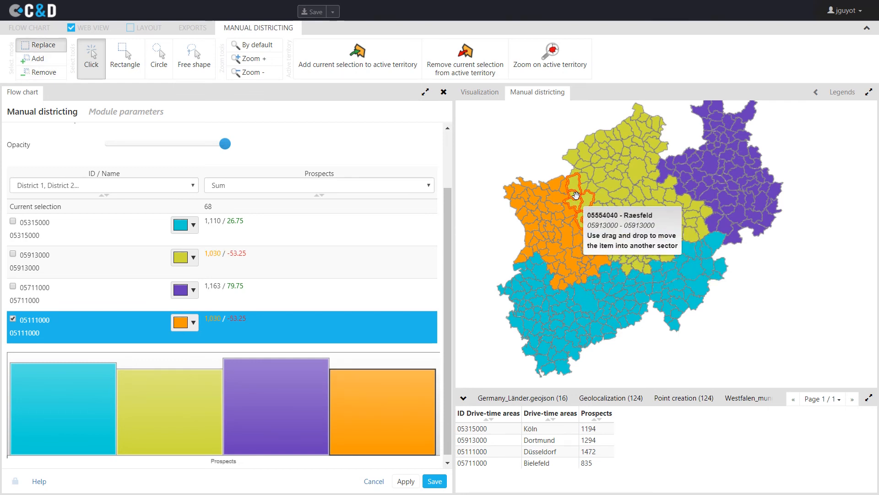
left_click_drag(576, 196, 556, 213)
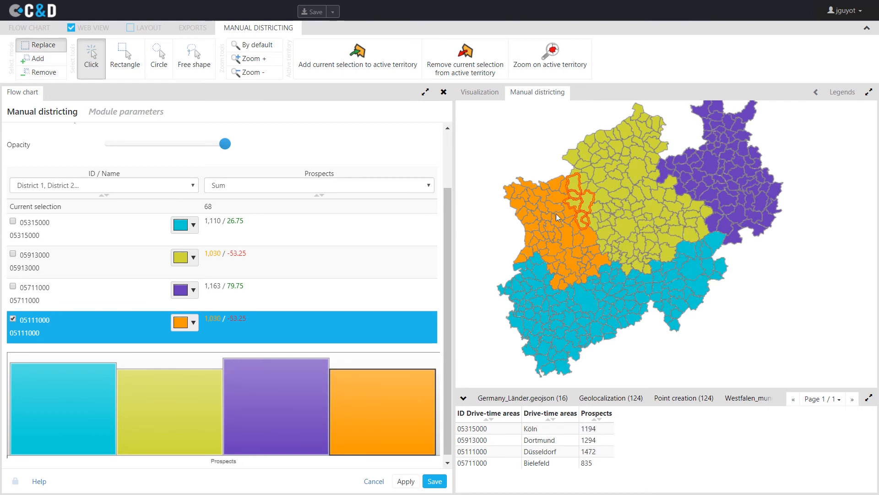
left_click(543, 168)
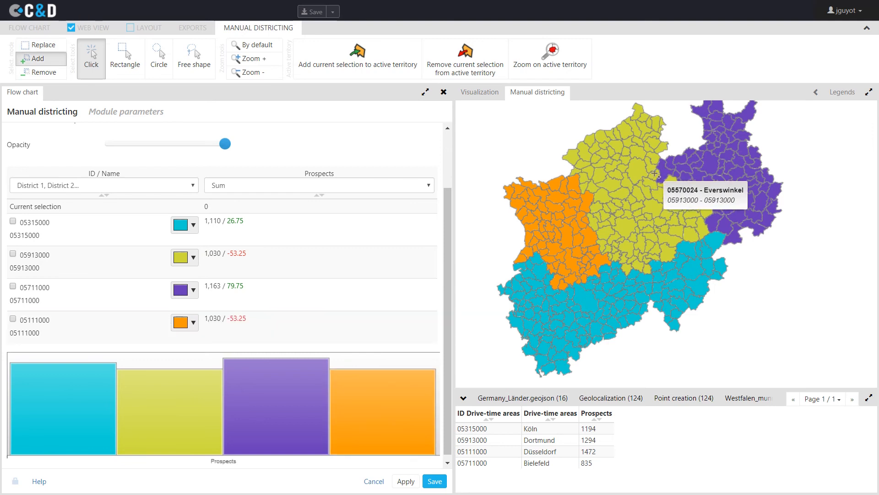
Transfer the western border municipalities of district 05711000, including Langenberg and Rietberg, to district 05913000 and save the manual districting.
left_click(13, 253)
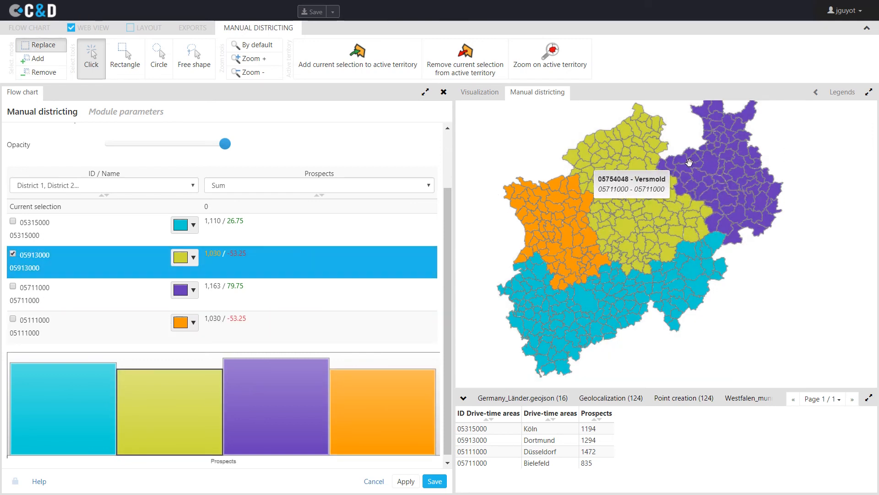
left_click(667, 170, "ctrl")
left_click(679, 174, "ctrl")
left_click(682, 187, "ctrl")
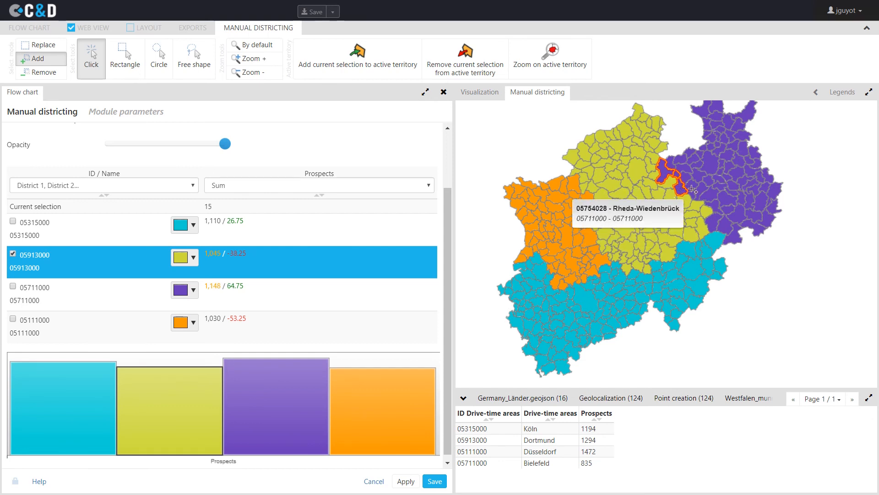
left_click(692, 189, "ctrl")
left_click(693, 196, "ctrl")
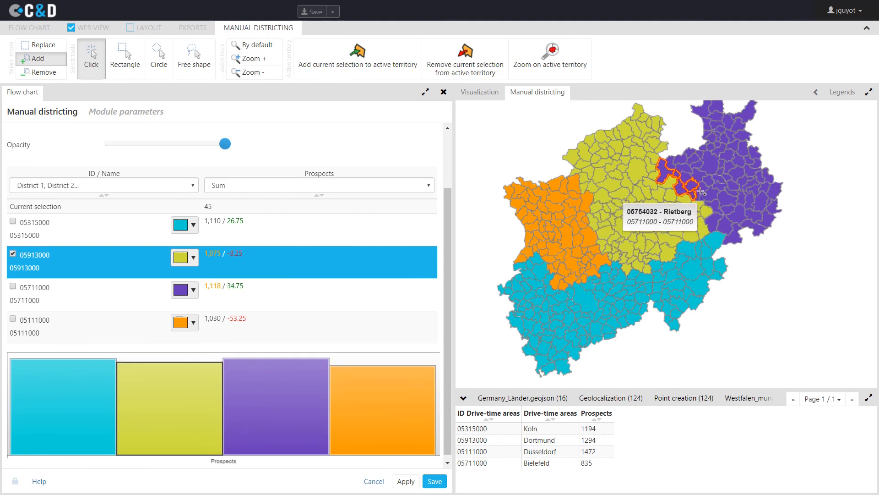
left_click(702, 192, "ctrl")
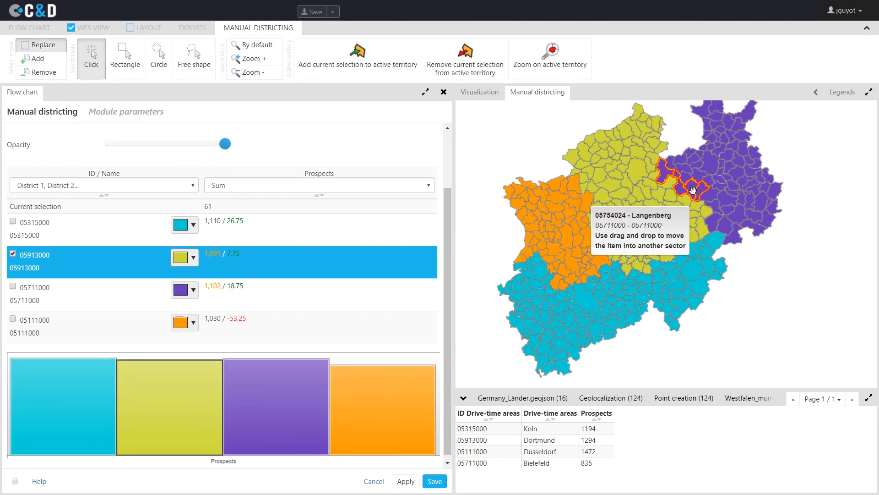
left_click_drag(693, 190, 680, 209)
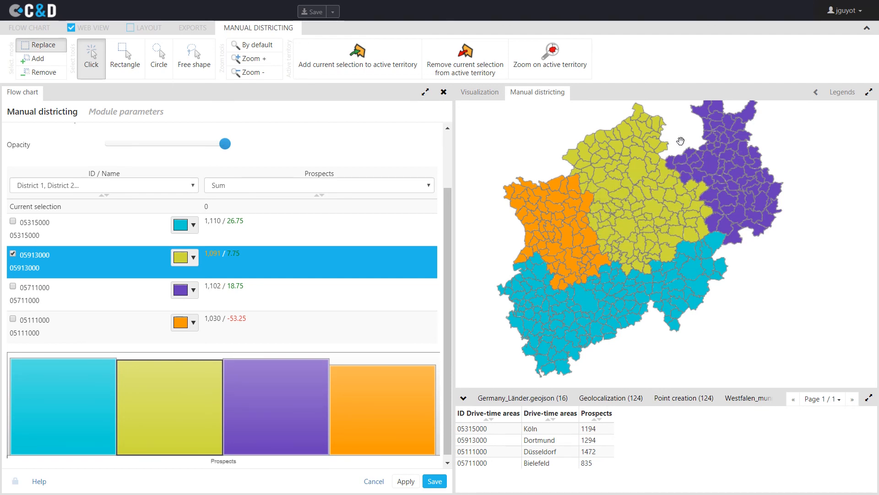
left_click(442, 483)
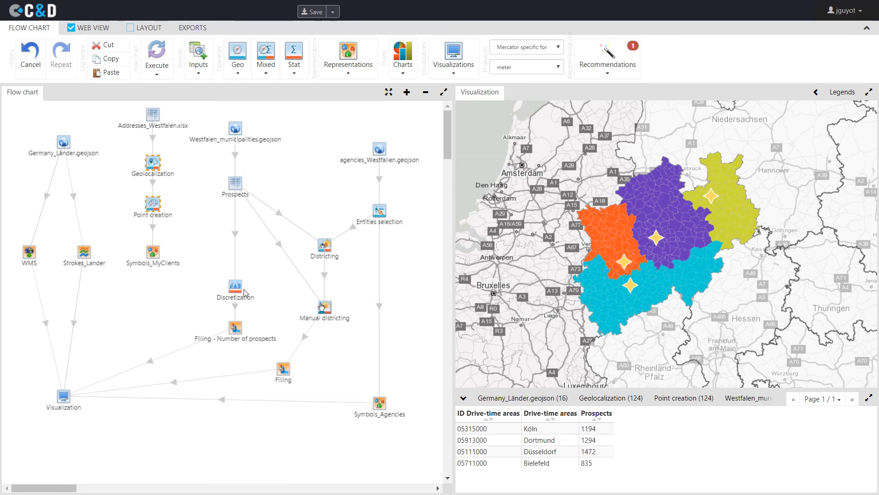
Replace the Westfalen_municipalities.geojson input's map file with Germany_Gemeinden.geojson, save, and view the map extended to all of Germany.
right_click(235, 128)
double_click(234, 128)
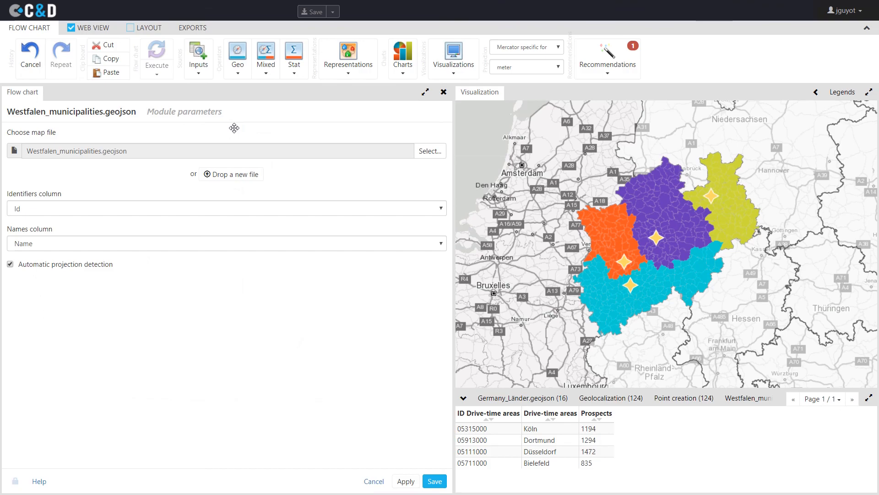
left_click(427, 151)
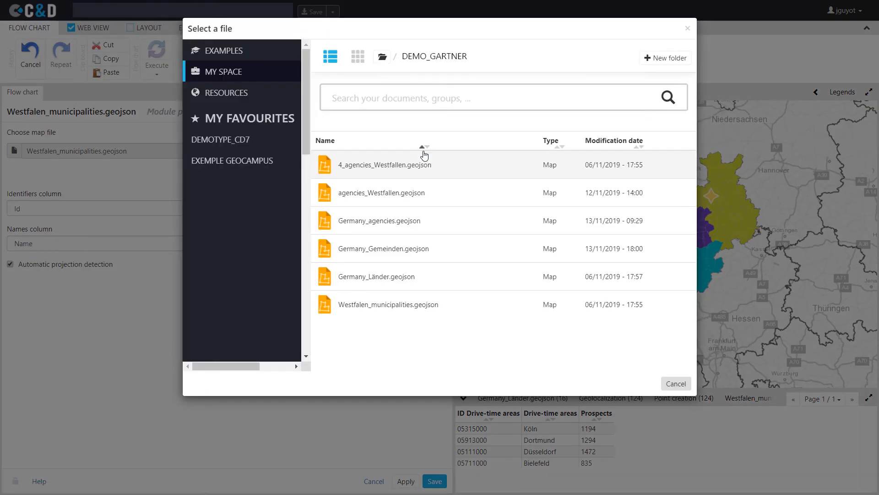
left_click(392, 249)
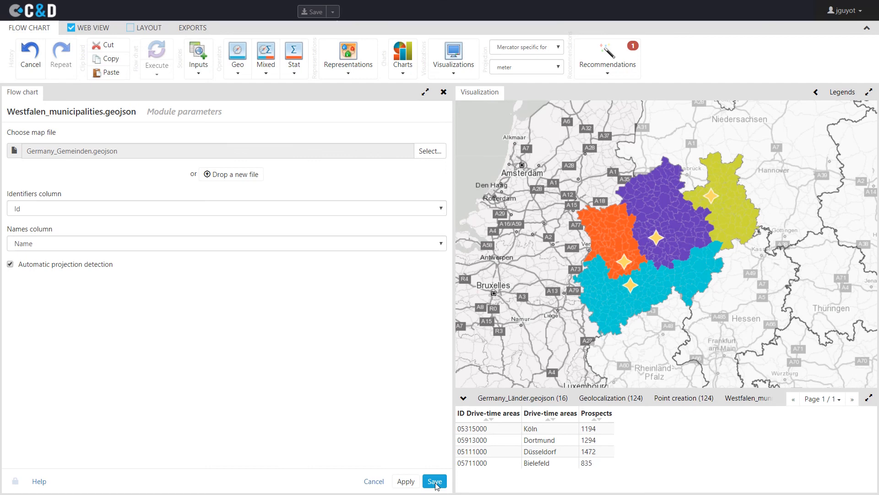
left_click(435, 482)
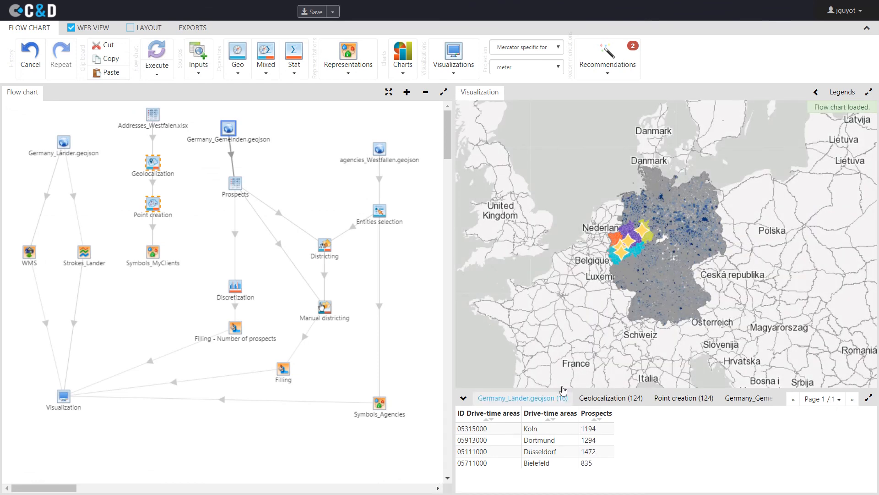
scroll(689, 265, "up", 2)
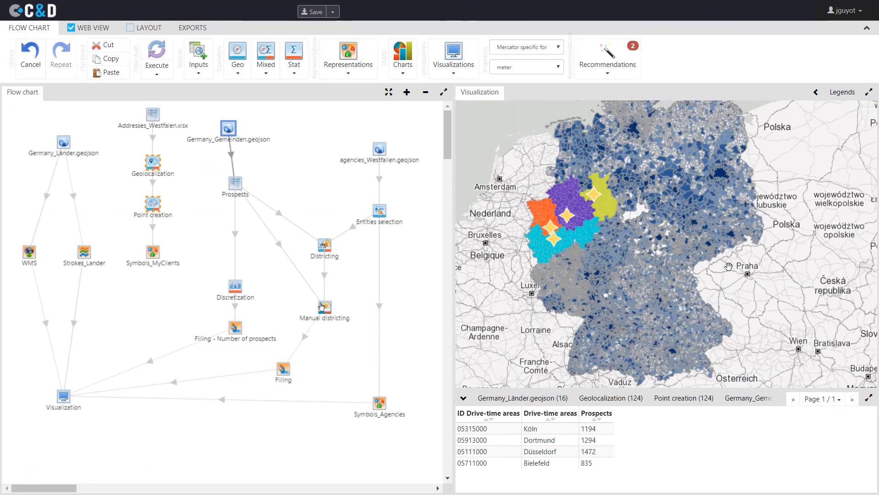
left_click_drag(727, 267, 730, 283)
left_click(422, 301)
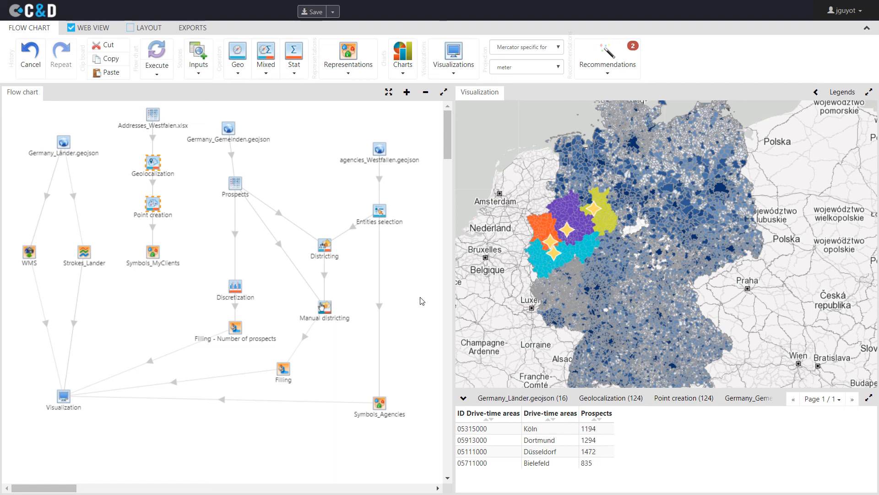
scroll(422, 301, "down", 1)
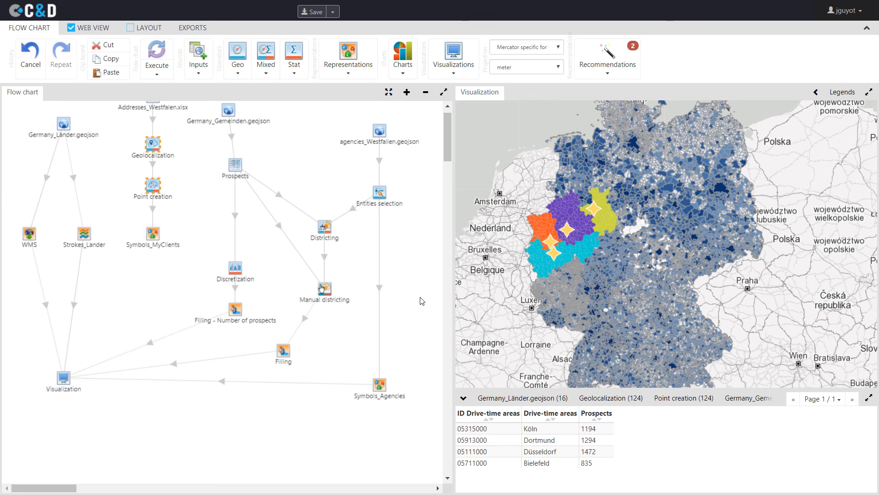